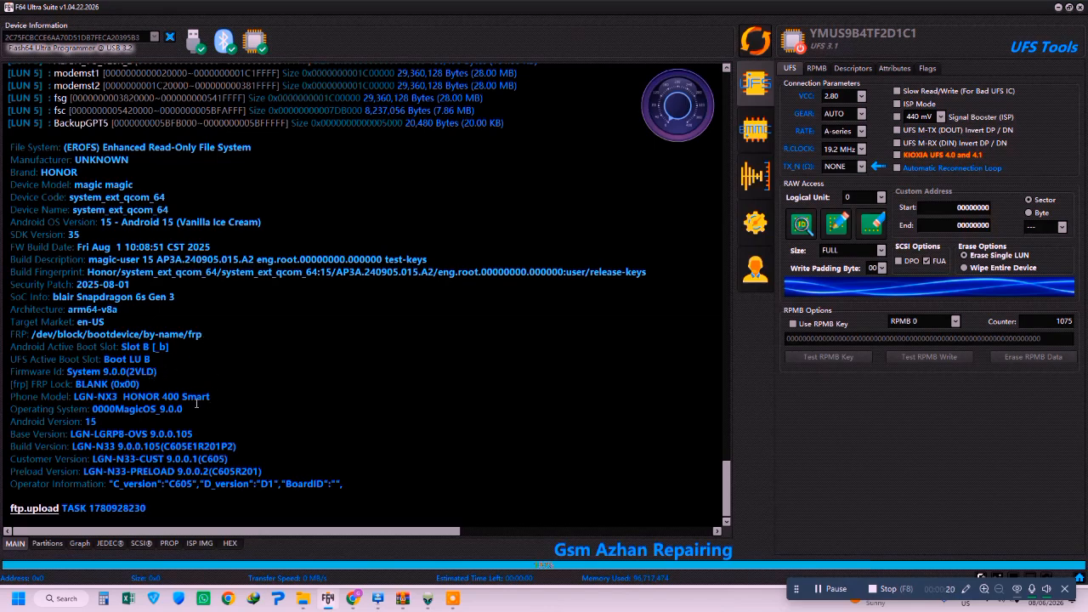
Step: Switch to File Explorer and extract the Honor_LGN-NX1_Smart-400_PJ_Solution archive on New Volume (E:) into a folder of the same name
{"action": "left_click_drag", "start_coordinate": [212, 396], "coordinate": [151, 360]}
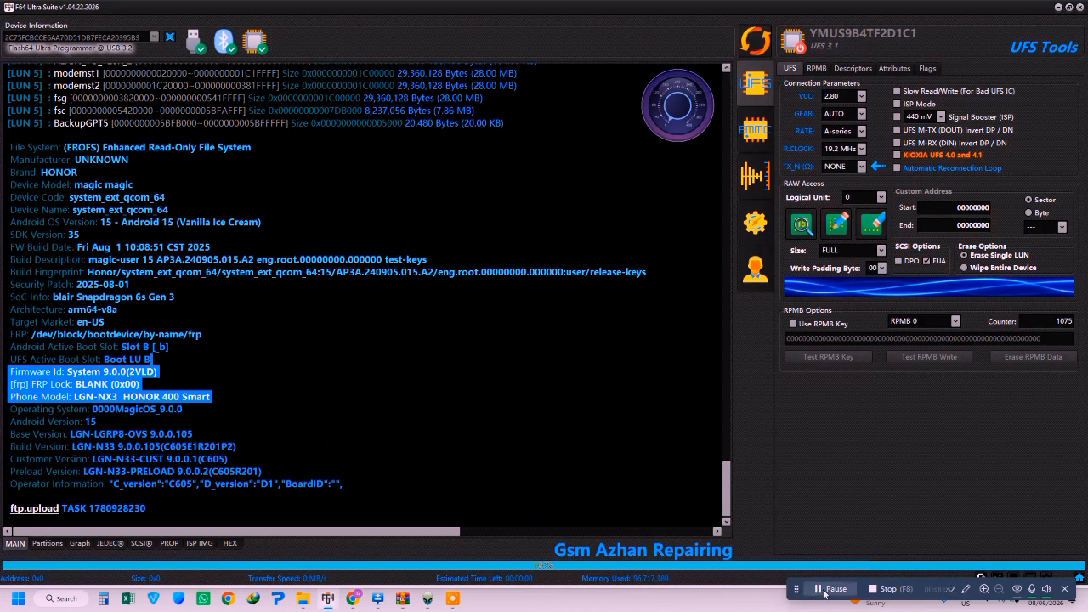
{"action": "mouse_move", "coordinate": [352, 606]}
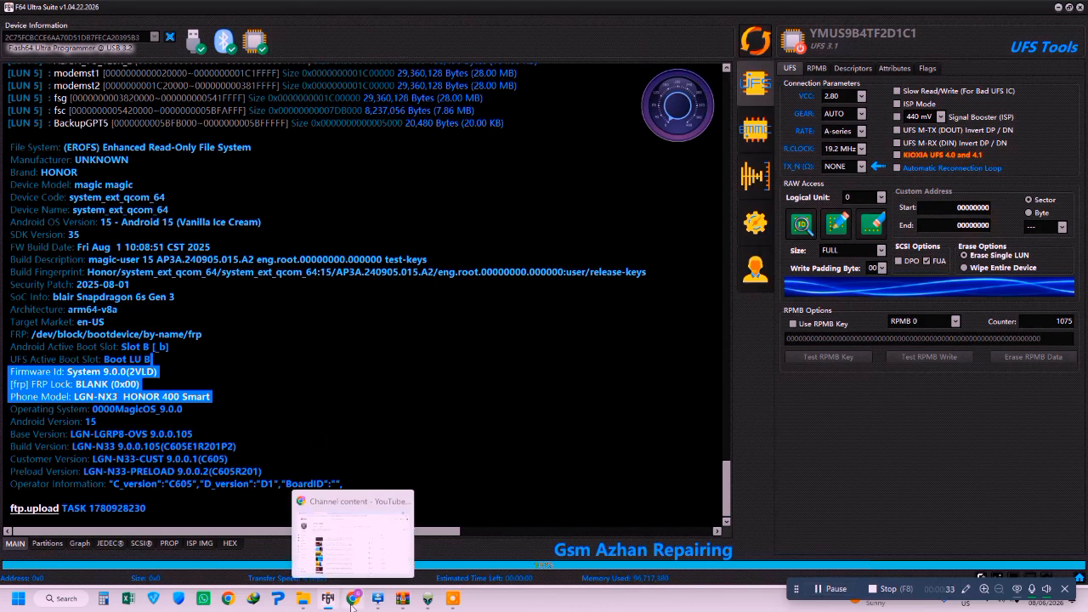
{"action": "mouse_move", "coordinate": [303, 598]}
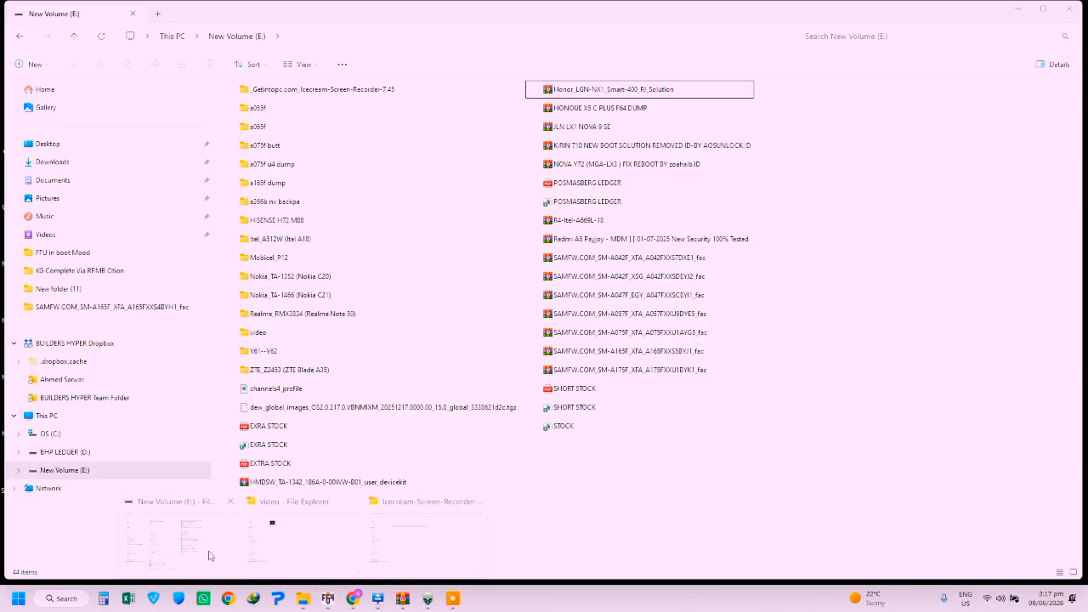
{"action": "left_click", "coordinate": [210, 555]}
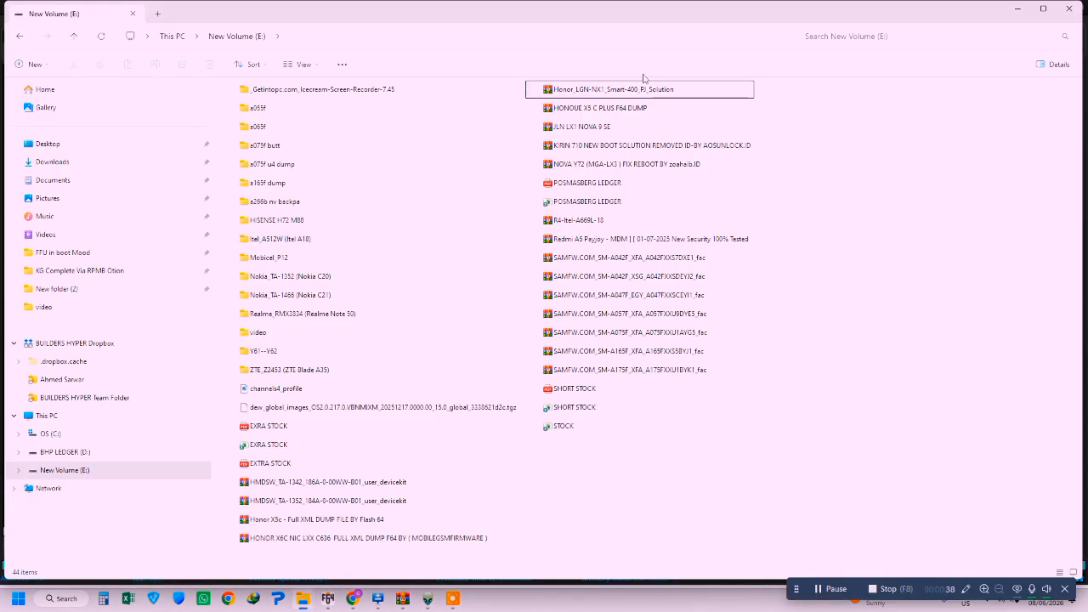
{"action": "right_click", "coordinate": [606, 91]}
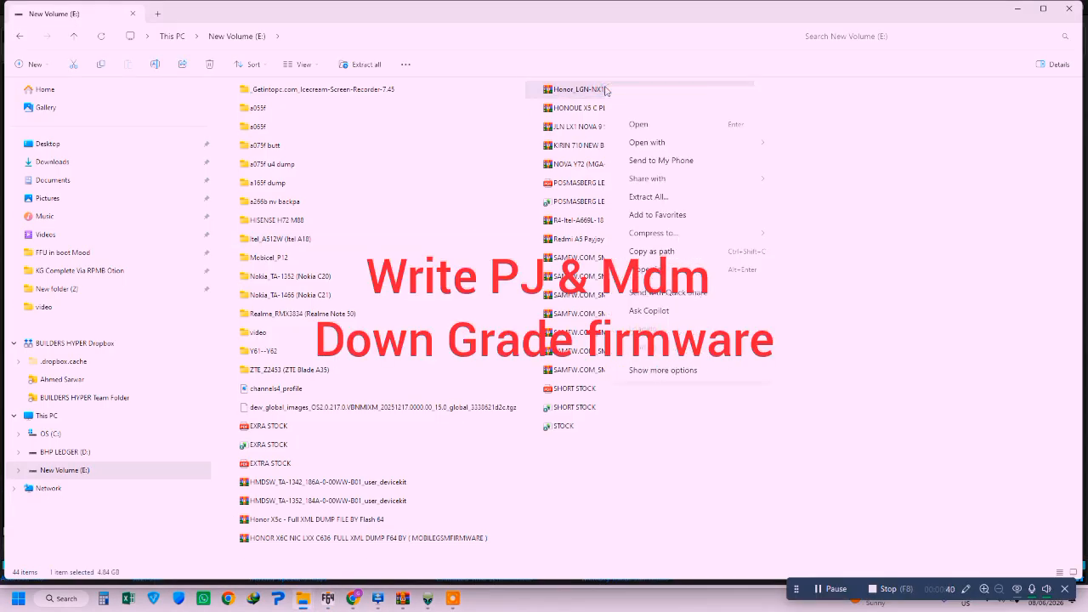
{"action": "mouse_move", "coordinate": [711, 355]}
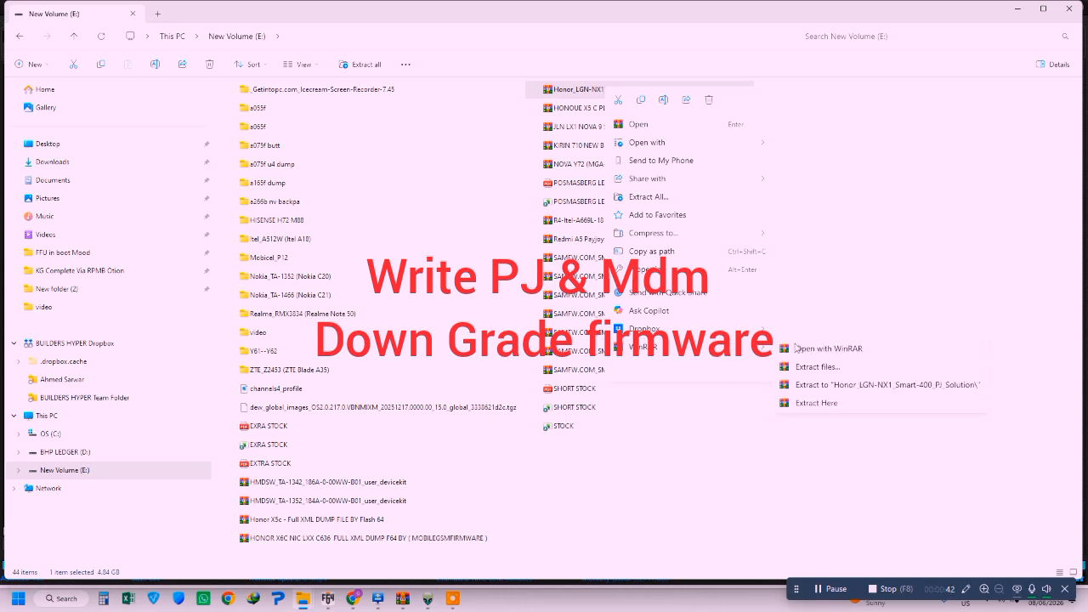
{"action": "left_click", "coordinate": [838, 387]}
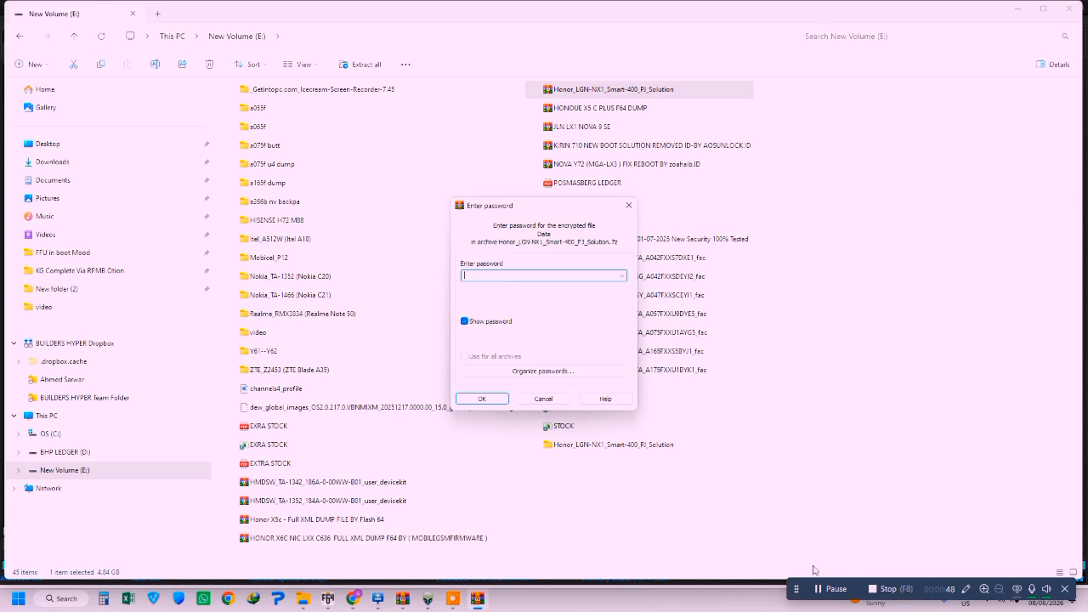
{"action": "left_click", "coordinate": [837, 590]}
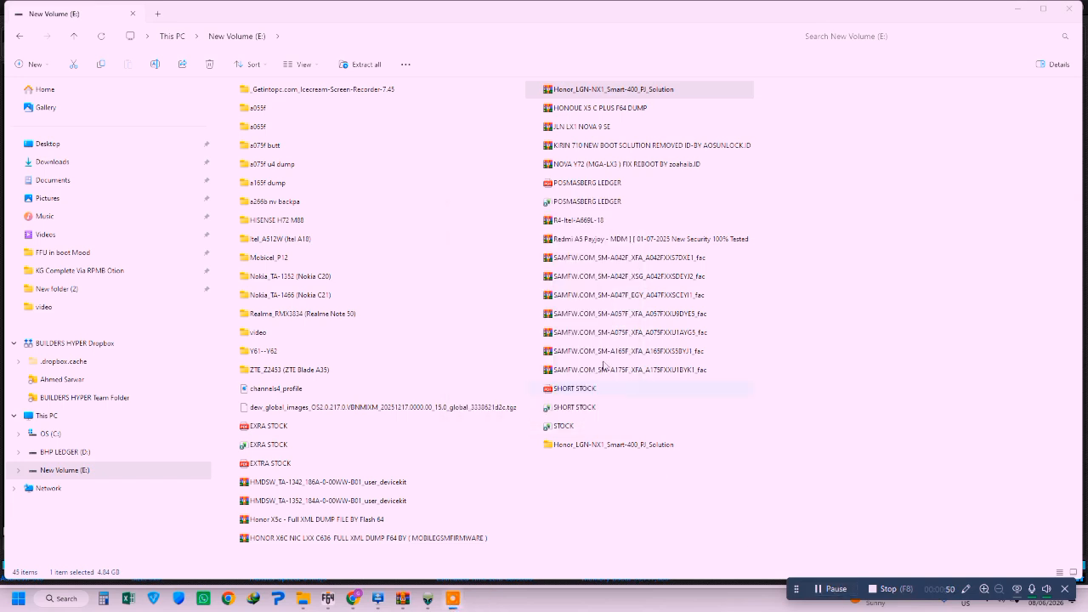
Step: Open the extracted Honor_LGN-NX1_Smart-400_PJ_Solution folder down to its Data subfolder and look through the firmware files
{"action": "left_click", "coordinate": [593, 92]}
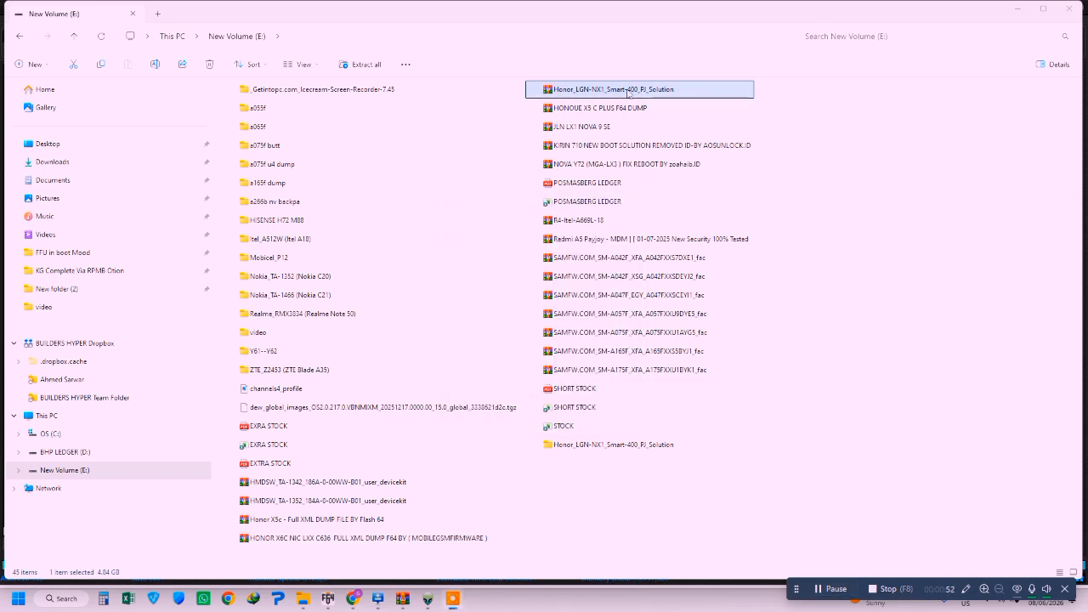
{"action": "left_click", "coordinate": [633, 444]}
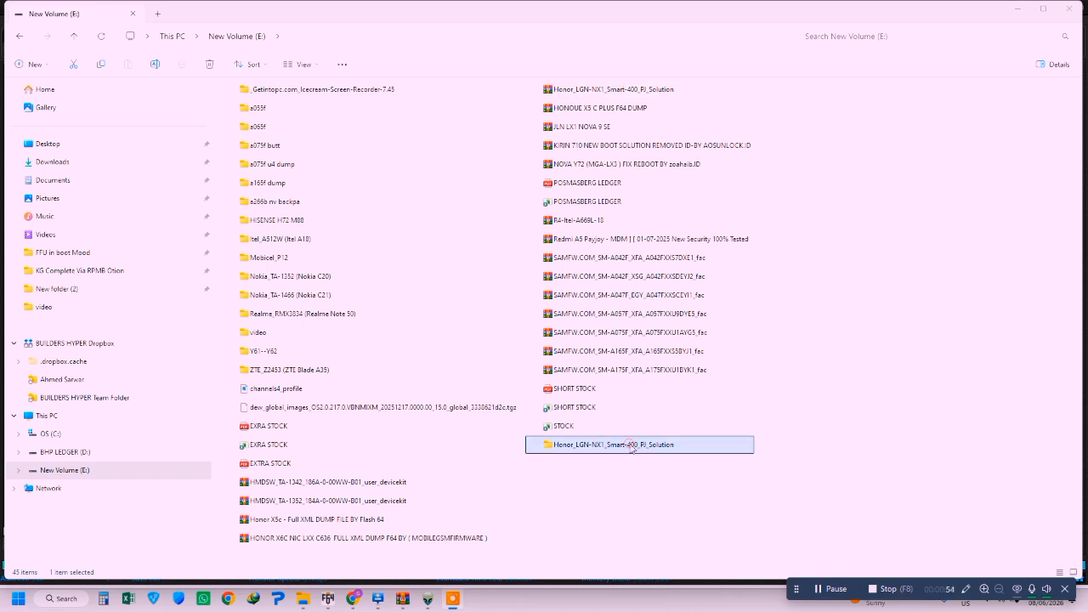
{"action": "double_click", "coordinate": [624, 445]}
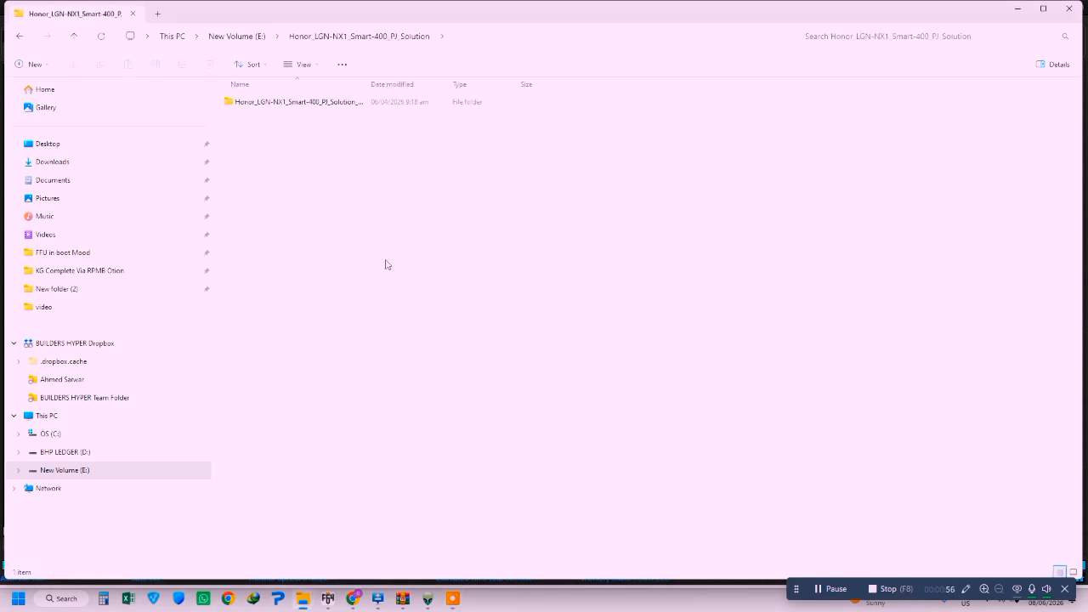
{"action": "double_click", "coordinate": [318, 103]}
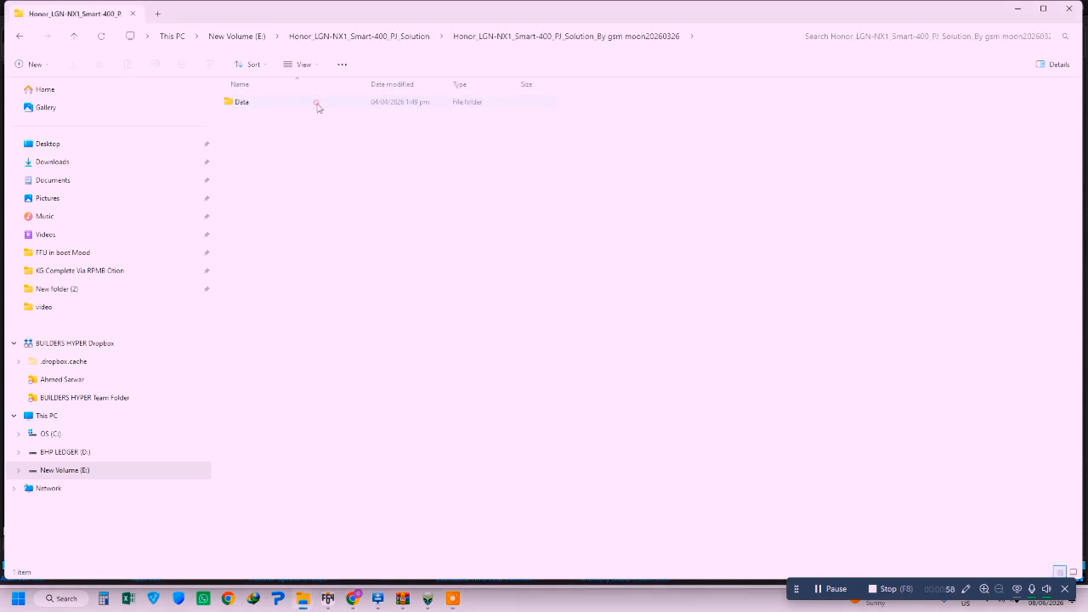
{"action": "double_click", "coordinate": [264, 107]}
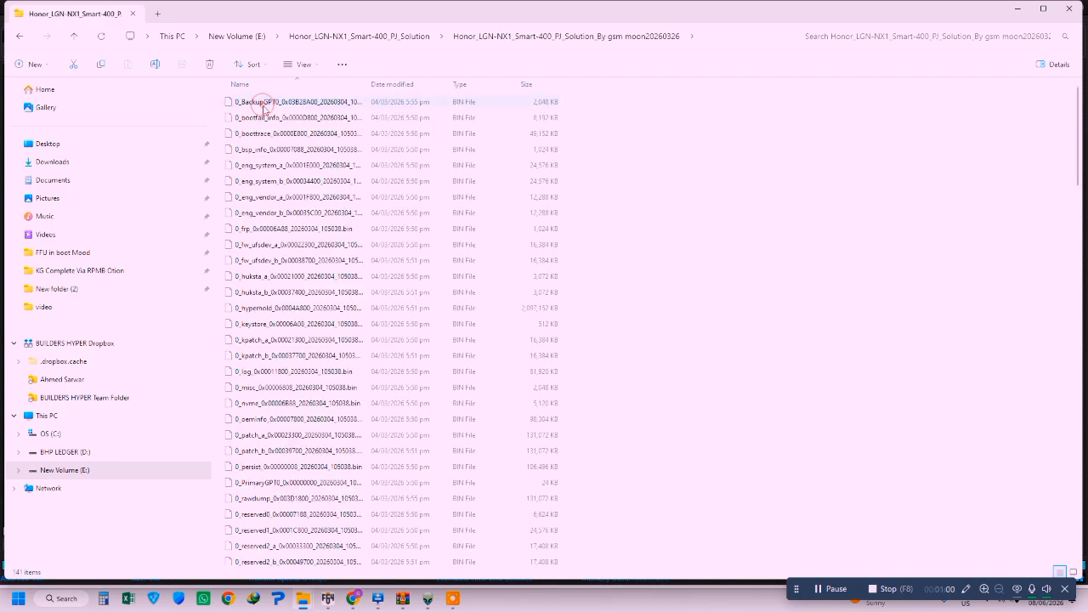
{"action": "scroll", "coordinate": [407, 384], "scroll_direction": "down", "scroll_amount": 2}
{"action": "scroll", "coordinate": [408, 384], "scroll_direction": "down", "scroll_amount": 20}
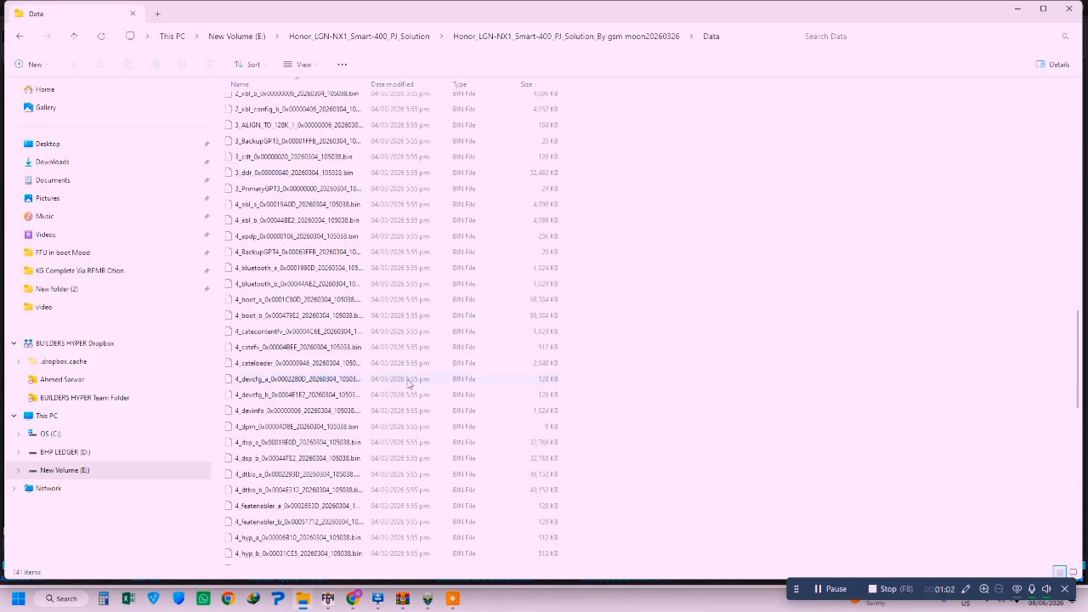
{"action": "scroll", "coordinate": [408, 385], "scroll_direction": "down", "scroll_amount": 1}
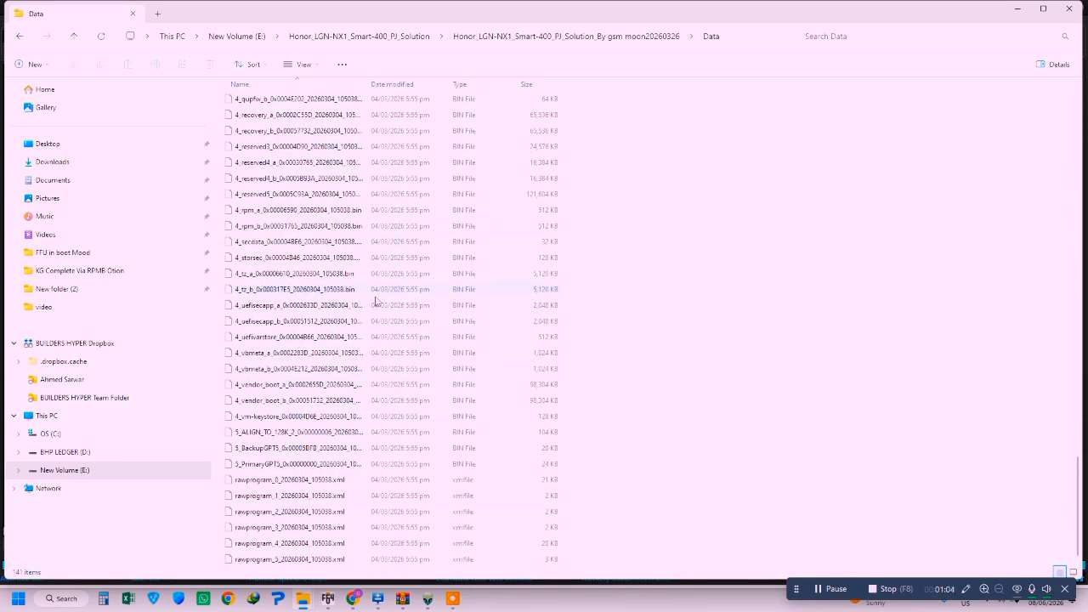
Step: Copy the full path of the Data folder
{"action": "left_click", "coordinate": [761, 41]}
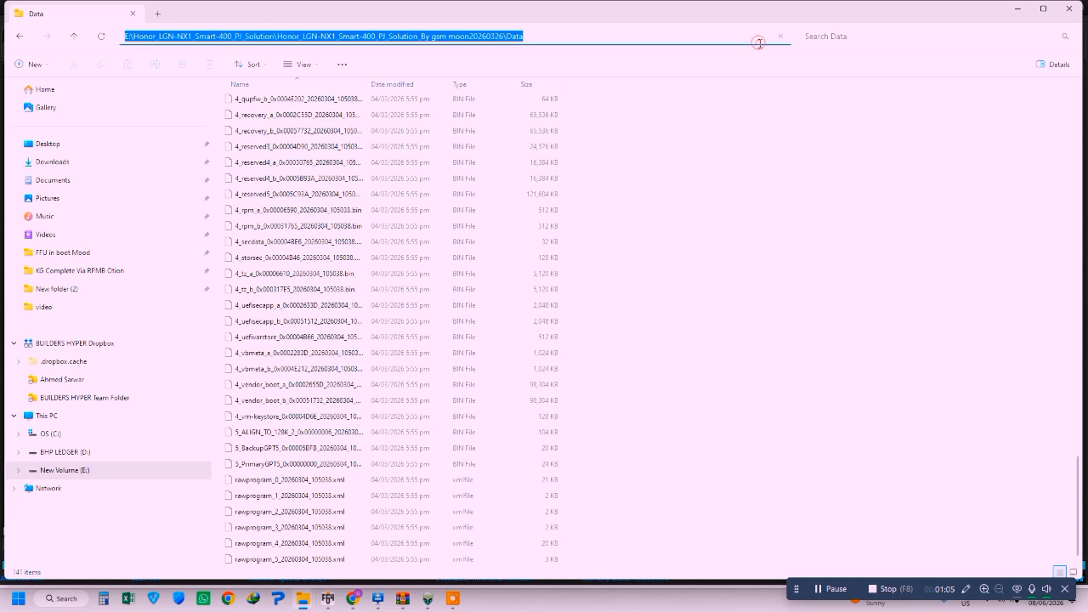
{"action": "right_click", "coordinate": [494, 40]}
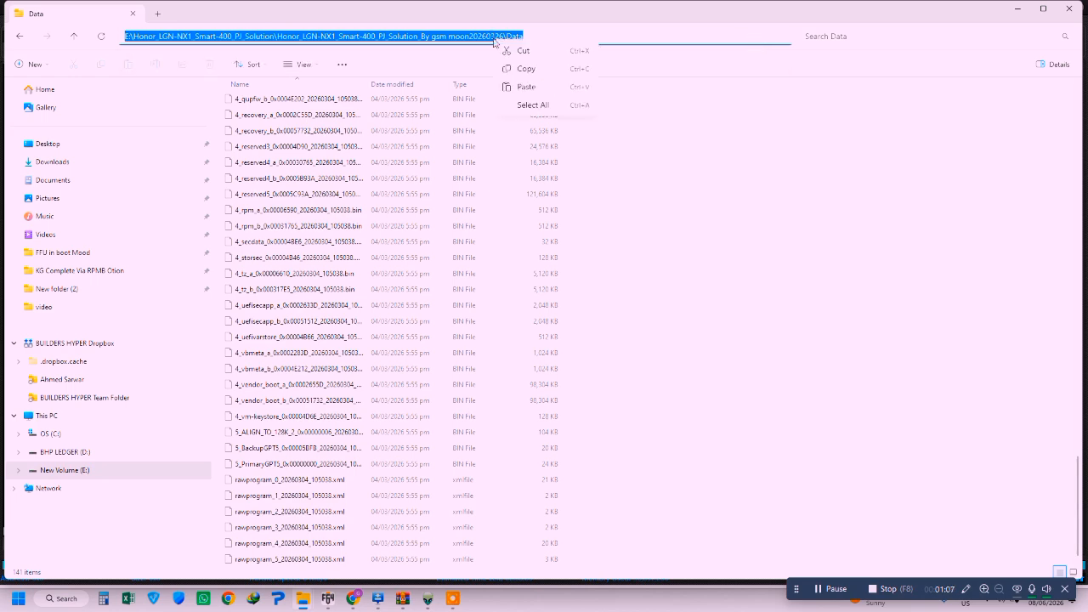
{"action": "left_click", "coordinate": [531, 70]}
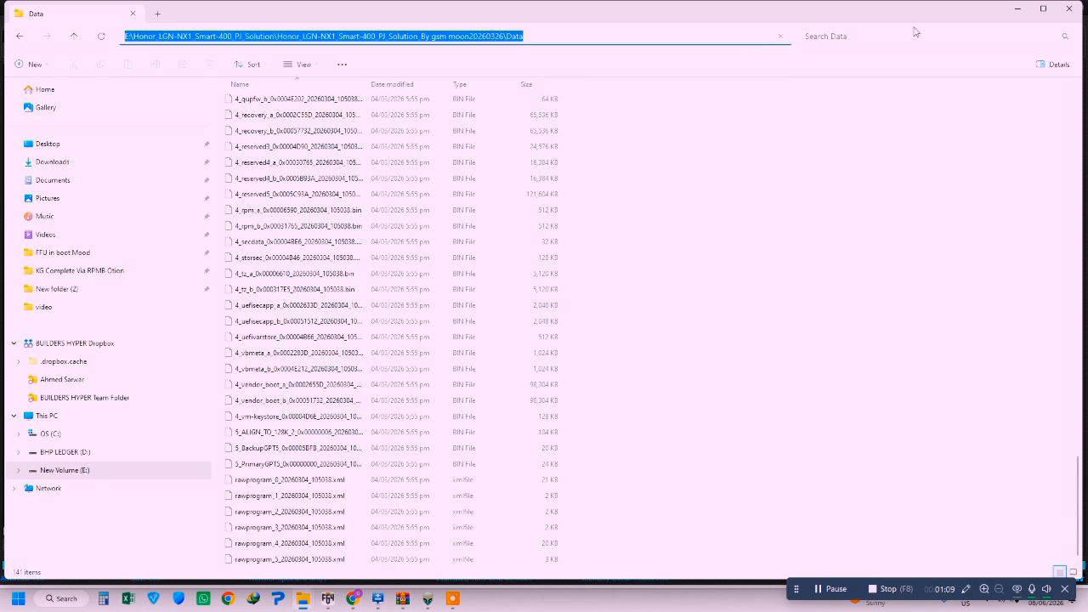
Step: Return to F64 Ultra Suite and browse for the PrimaryGPT0 partition's flash file in the folder at the copied Data path
{"action": "left_click", "coordinate": [1016, 9]}
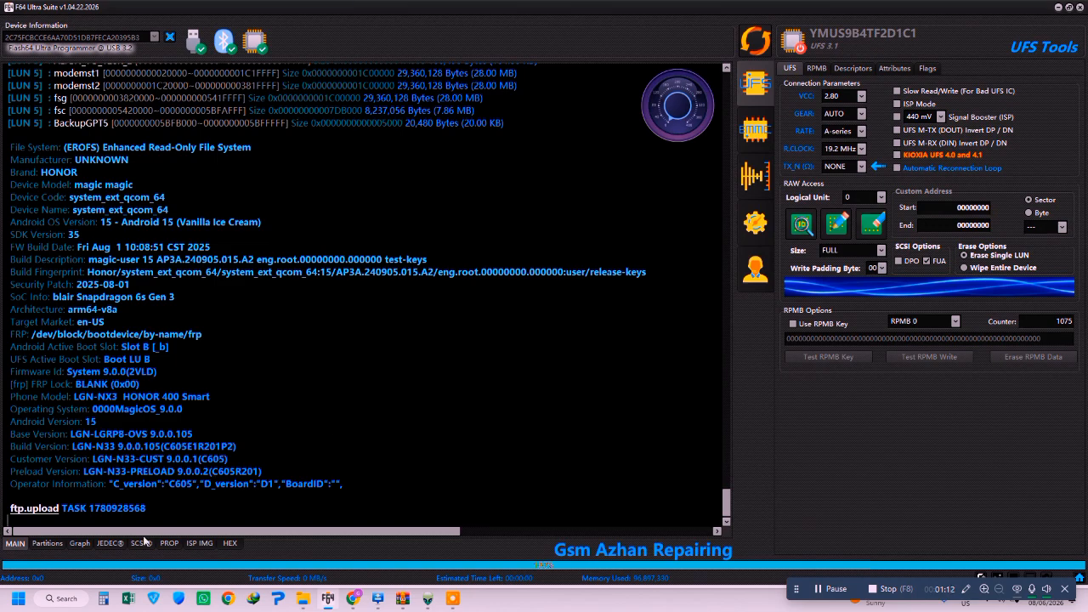
{"action": "left_click", "coordinate": [43, 543]}
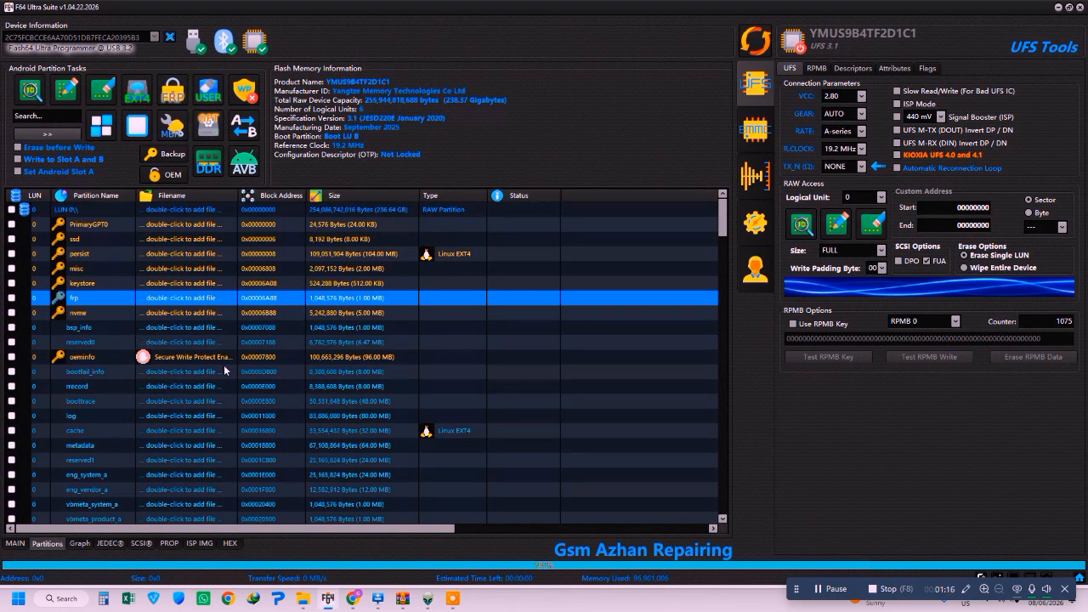
{"action": "double_click", "coordinate": [207, 226]}
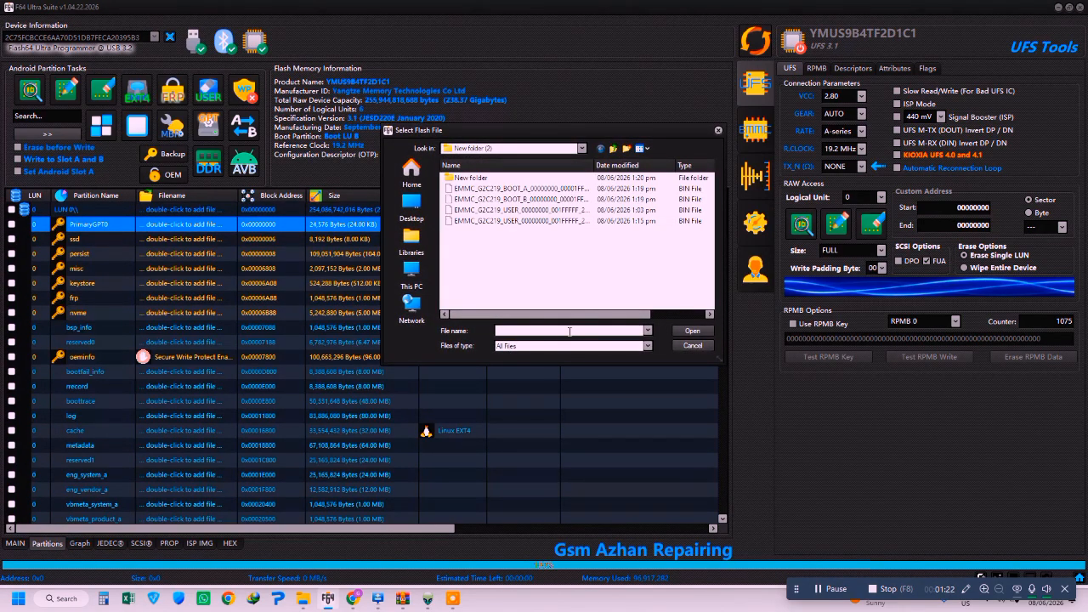
{"action": "right_click", "coordinate": [568, 330]}
{"action": "left_click", "coordinate": [604, 385]}
{"action": "left_click", "coordinate": [694, 332]}
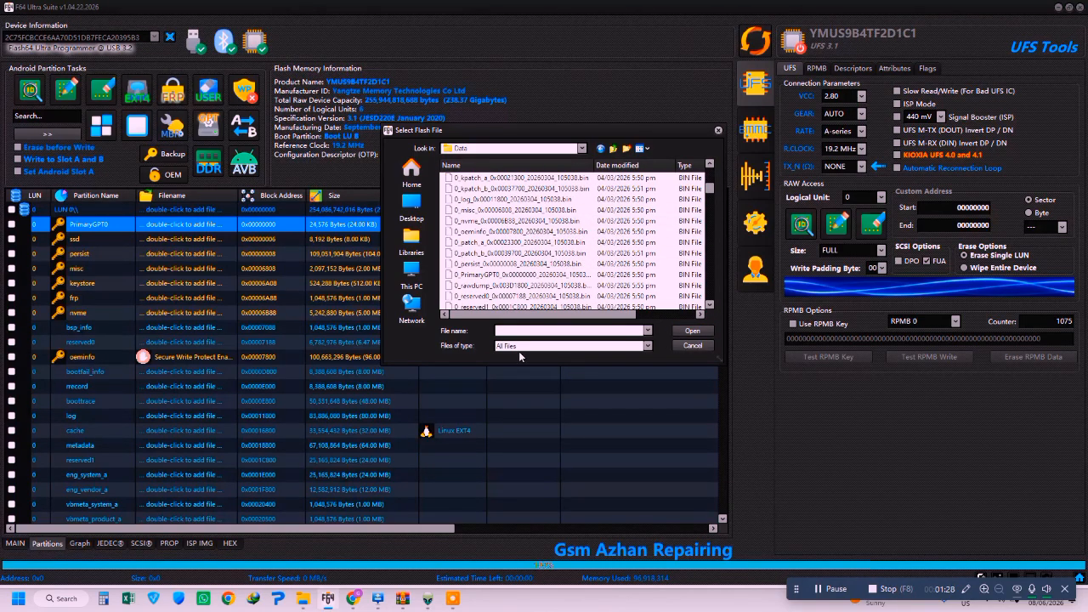
Step: Load the Qualcomm XML file rawprogram_0_20260304_105038.xml, including the XML for the other partitions, and review the files assigned to the partitions
{"action": "left_click", "coordinate": [527, 346]}
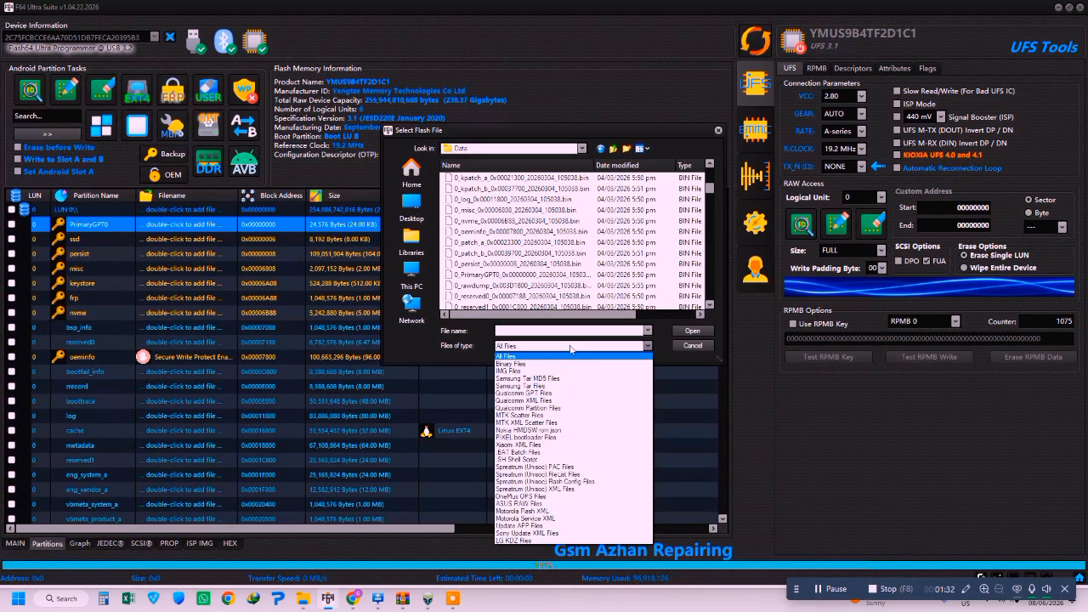
{"action": "left_click", "coordinate": [534, 401]}
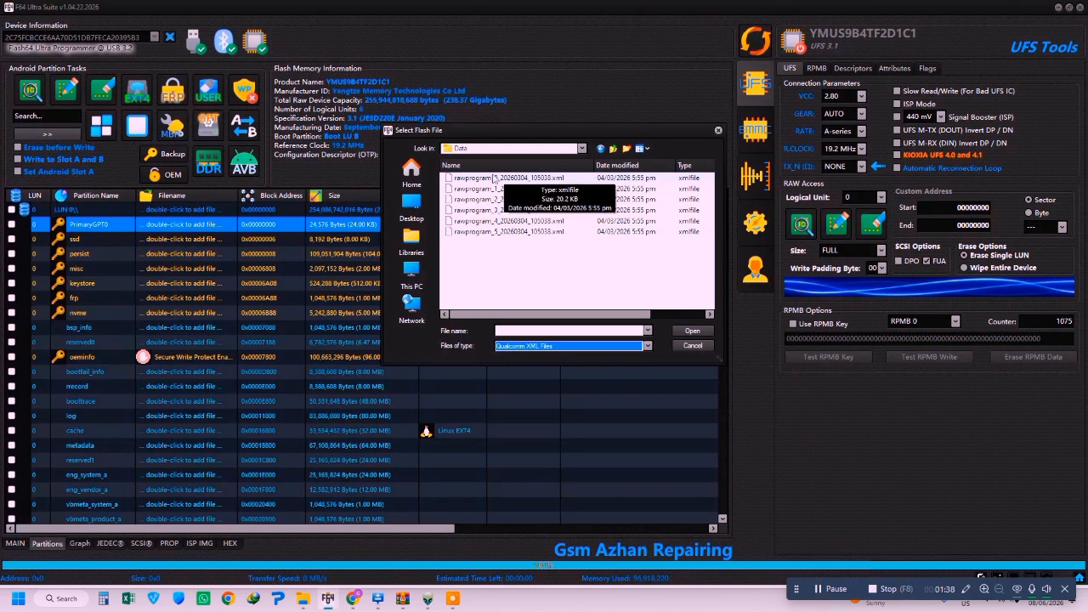
{"action": "double_click", "coordinate": [493, 179]}
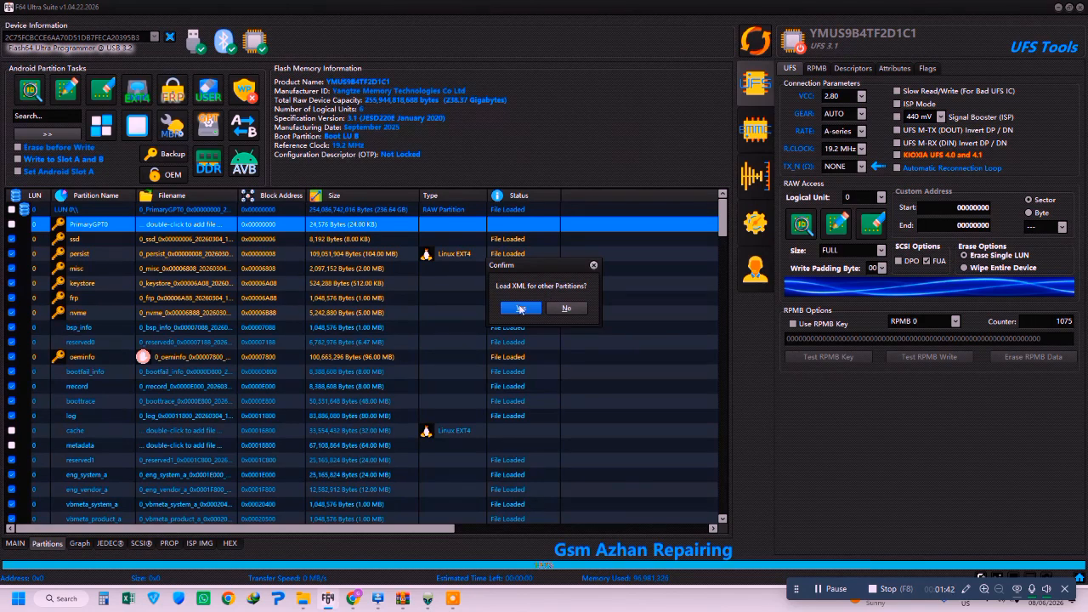
{"action": "left_click", "coordinate": [520, 308]}
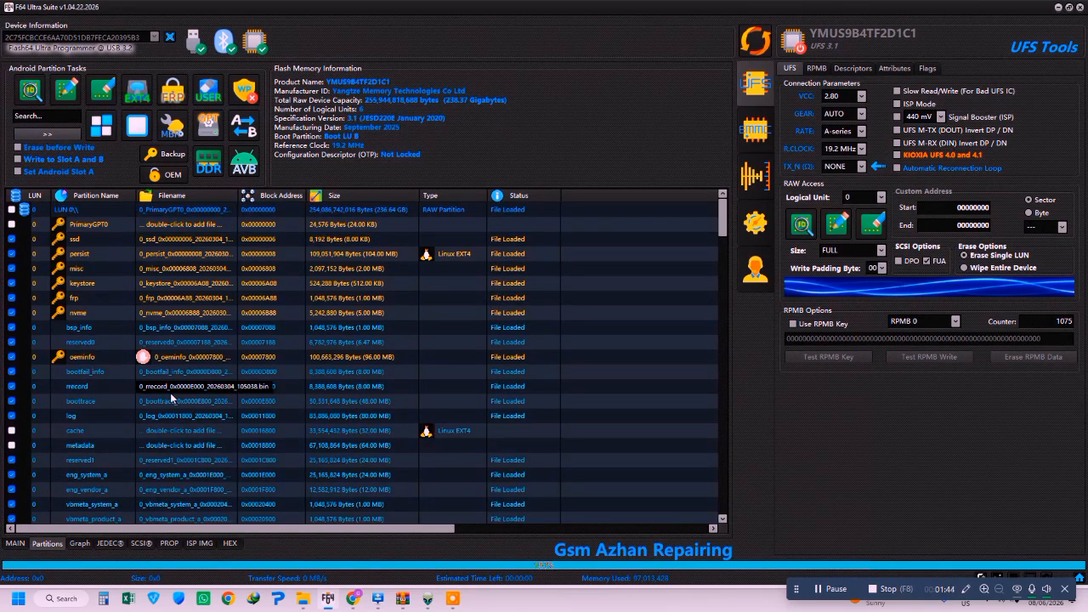
{"action": "scroll", "coordinate": [170, 397], "scroll_direction": "down", "scroll_amount": 15}
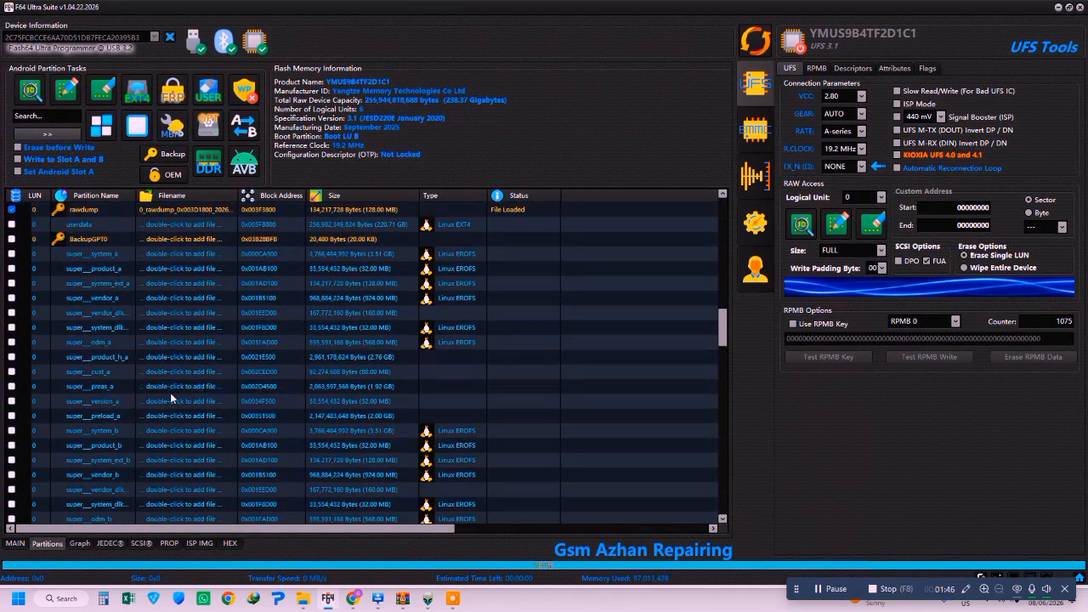
{"action": "scroll", "coordinate": [170, 396], "scroll_direction": "down", "scroll_amount": 20}
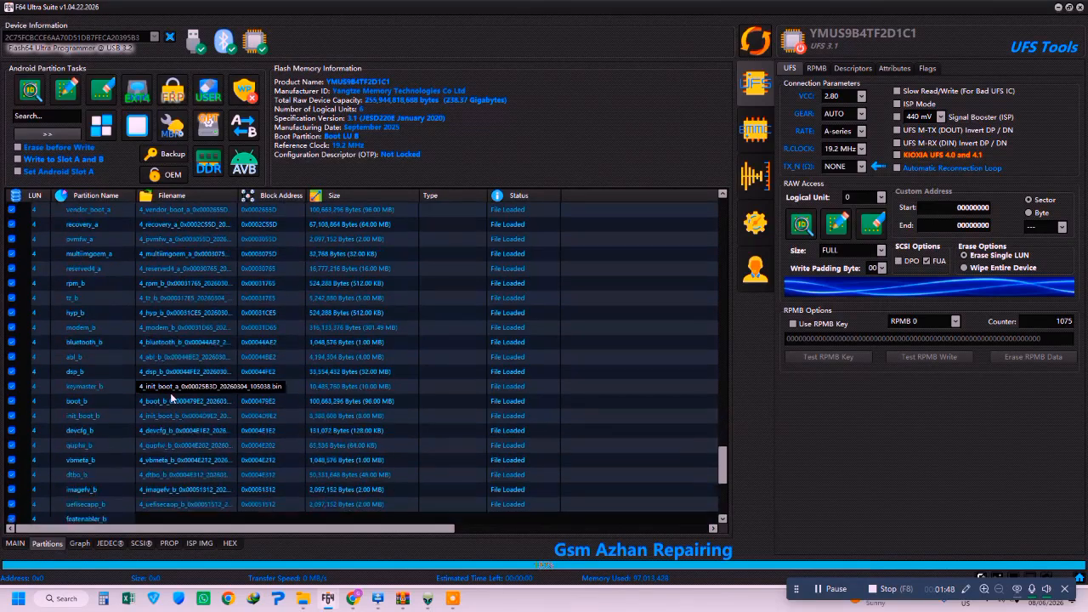
{"action": "scroll", "coordinate": [170, 397], "scroll_direction": "down", "scroll_amount": 5}
{"action": "scroll", "coordinate": [170, 397], "scroll_direction": "up", "scroll_amount": 15}
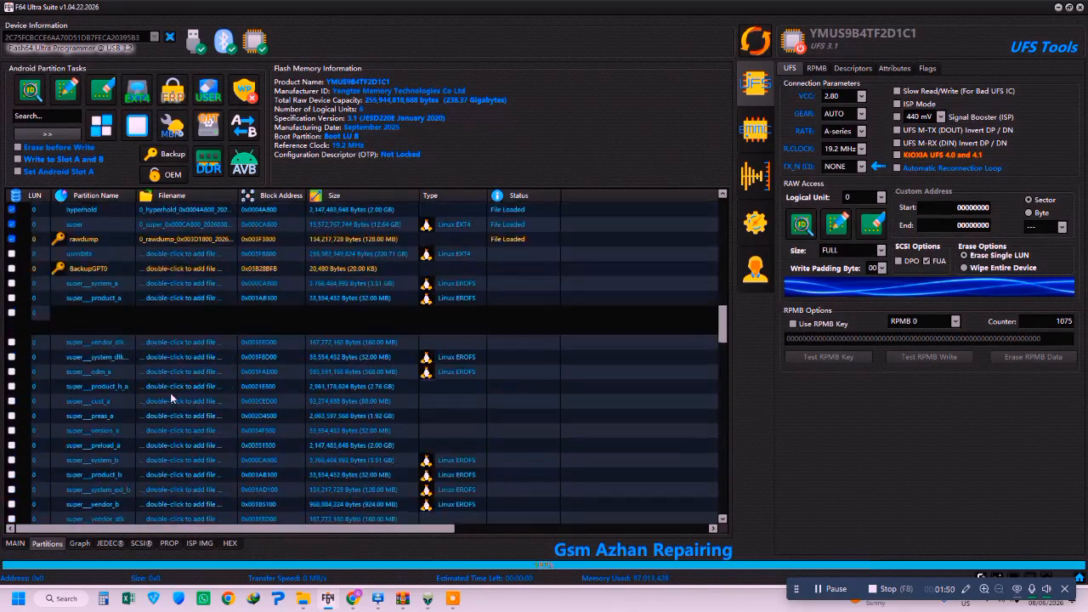
{"action": "scroll", "coordinate": [170, 398], "scroll_direction": "up", "scroll_amount": 10}
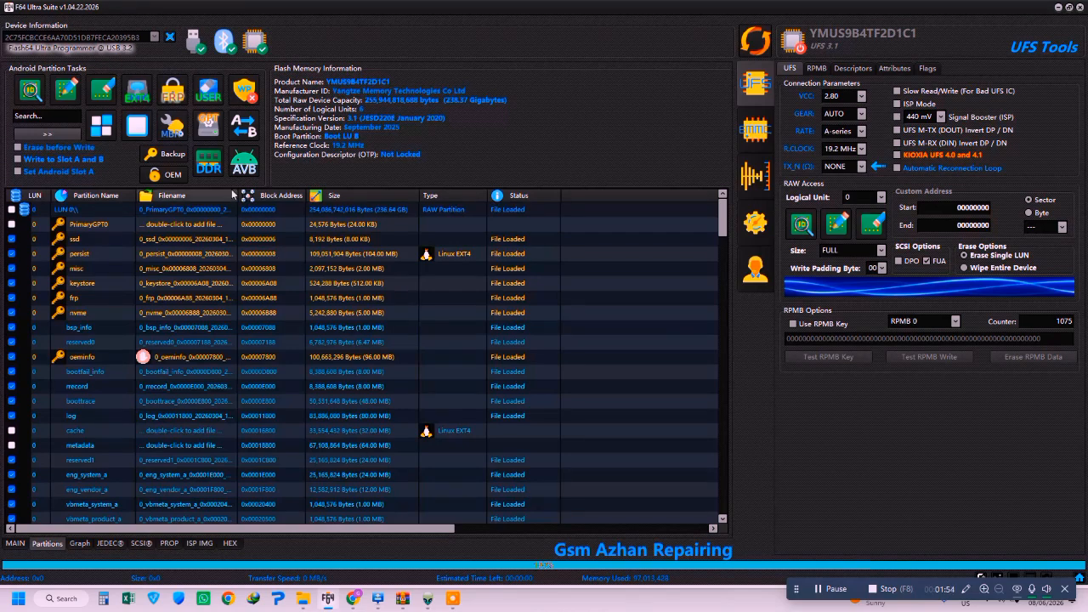
Step: Reconnect to the UFS chip to read its information again and check the device log
{"action": "left_click", "coordinate": [755, 43]}
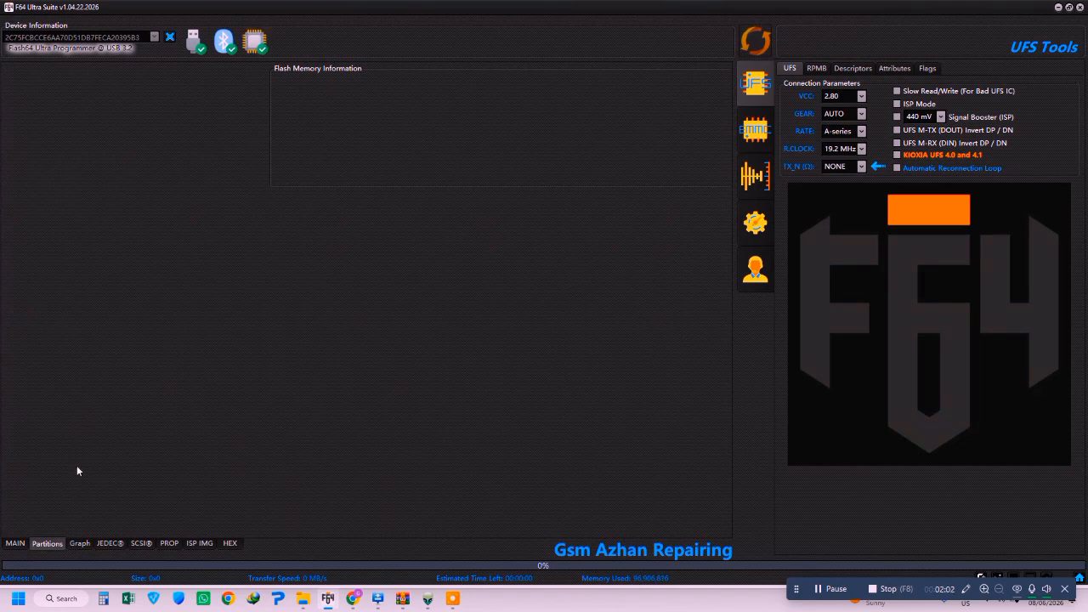
{"action": "left_click", "coordinate": [16, 543]}
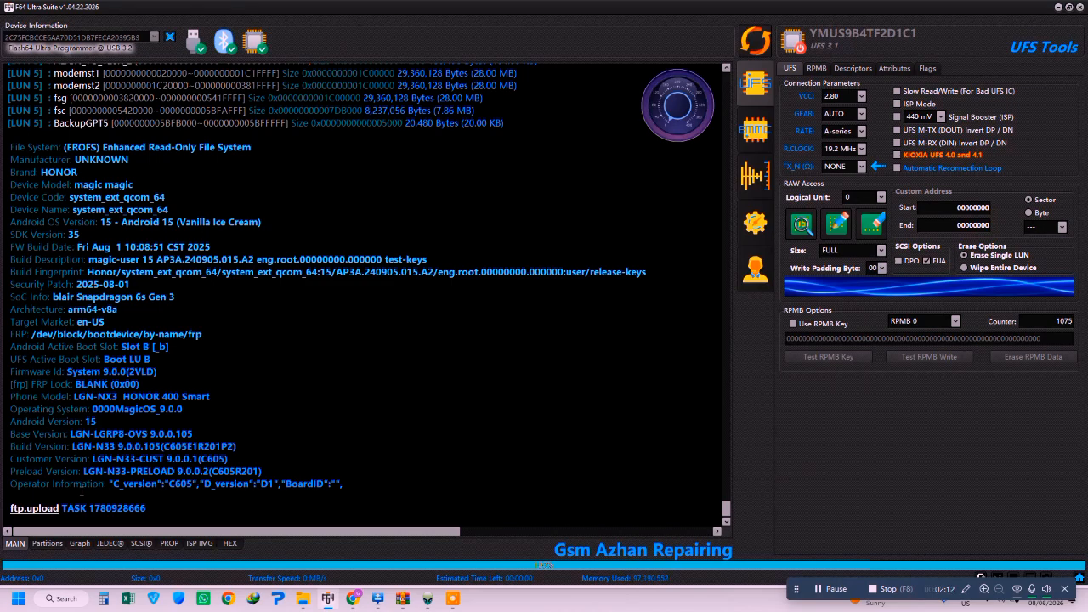
Step: Back up the security partitions to a new folder named X400 on the Desktop
{"action": "left_click", "coordinate": [48, 543]}
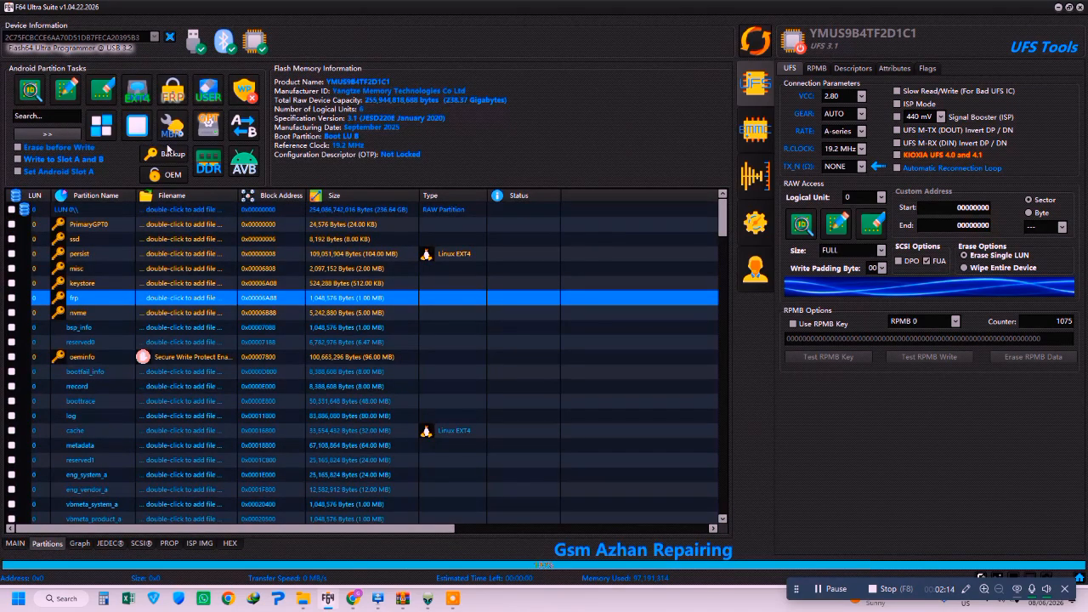
{"action": "left_click", "coordinate": [170, 153]}
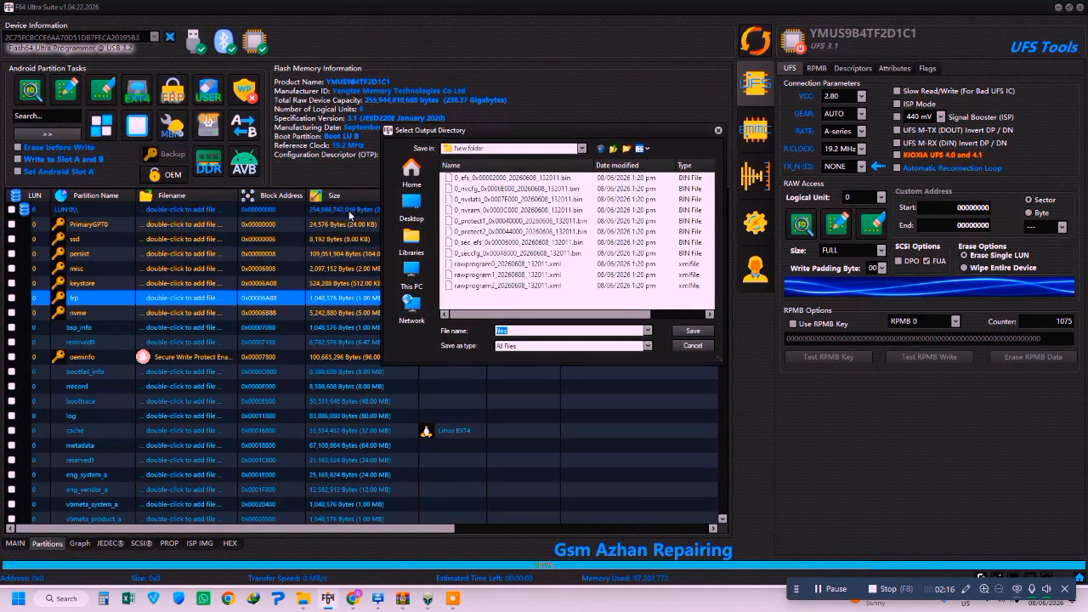
{"action": "left_click", "coordinate": [412, 276]}
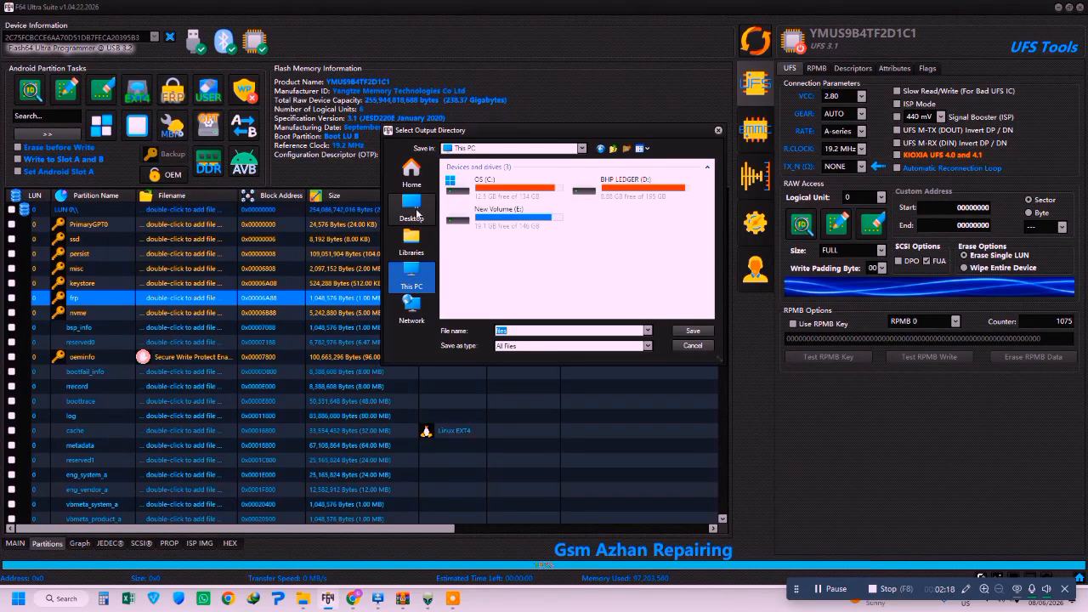
{"action": "left_click", "coordinate": [416, 214]}
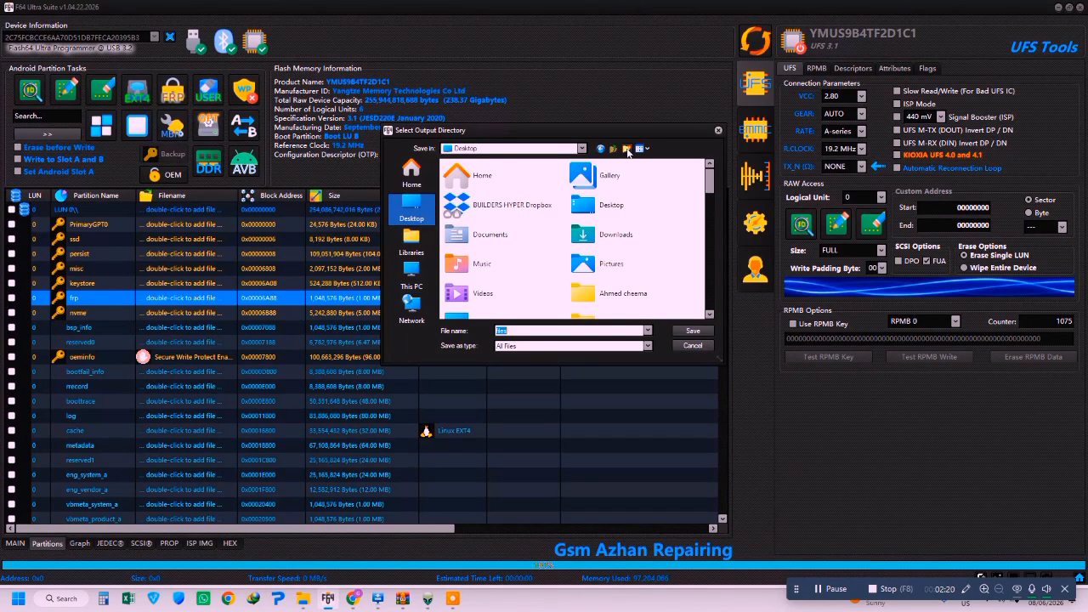
{"action": "left_click", "coordinate": [627, 149]}
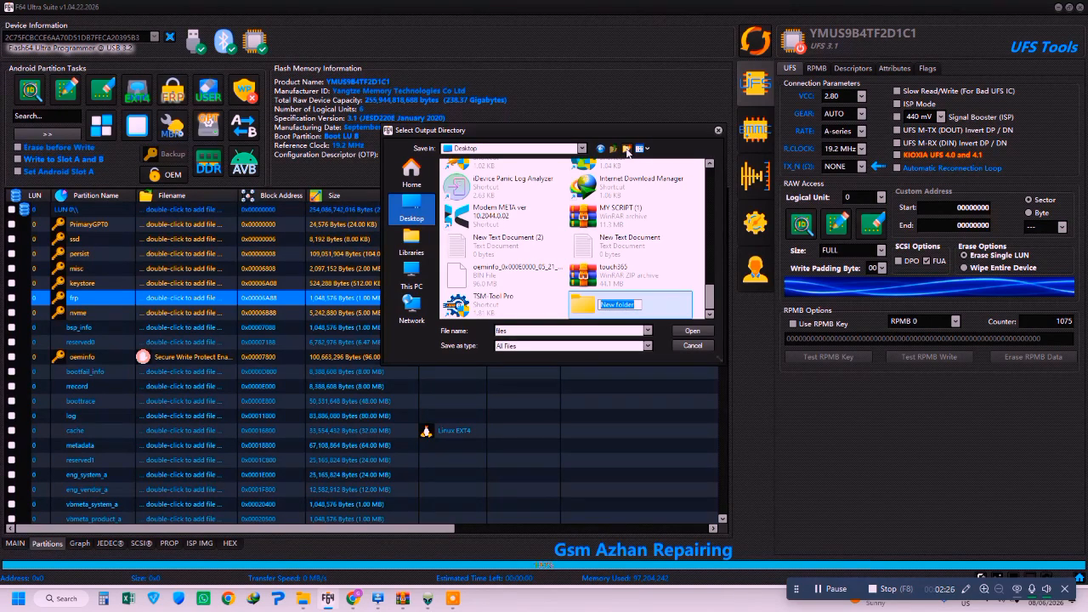
{"action": "type", "text": "4"}
{"action": "type", "text": "4000"}
{"action": "left_click", "coordinate": [692, 331]}
{"action": "left_click", "coordinate": [693, 331]}
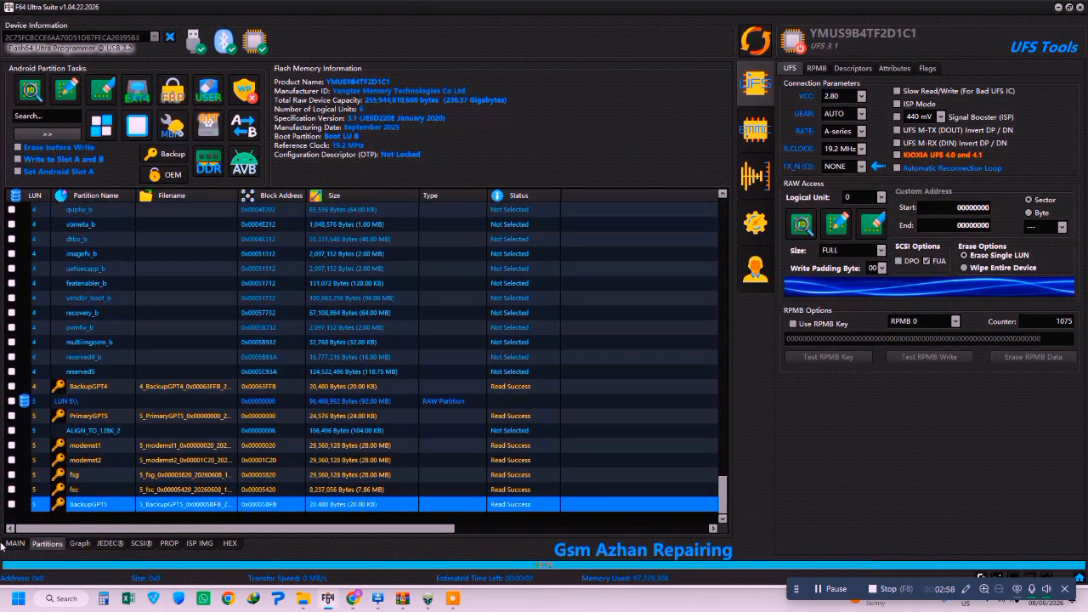
Step: Review the backup log to check each partition's read result and saved file
{"action": "left_click", "coordinate": [13, 544]}
{"action": "scroll", "coordinate": [178, 331], "scroll_direction": "up", "scroll_amount": 10}
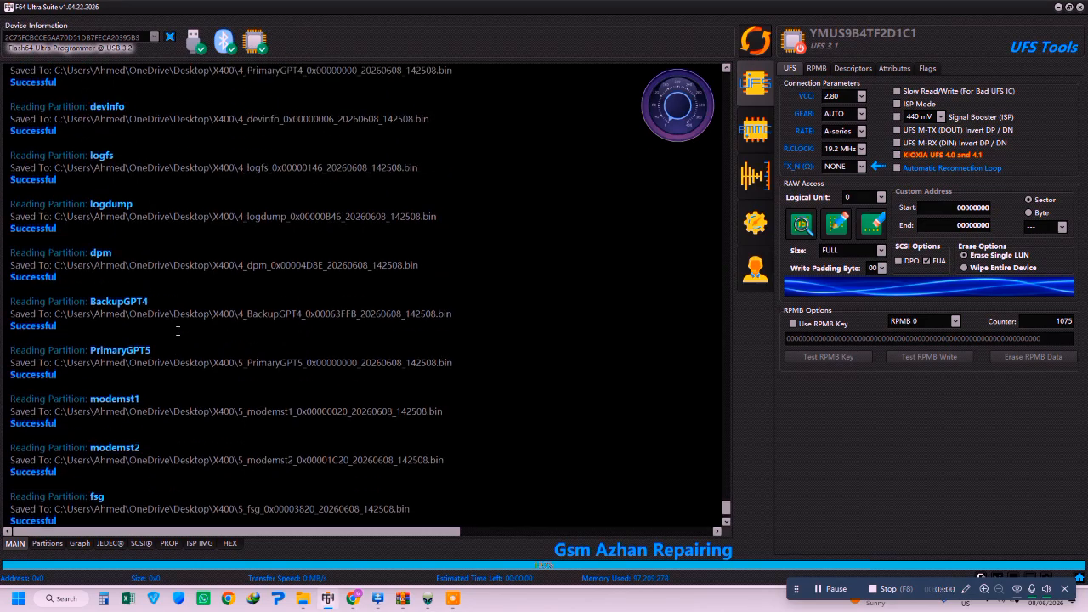
{"action": "scroll", "coordinate": [177, 331], "scroll_direction": "up", "scroll_amount": 8}
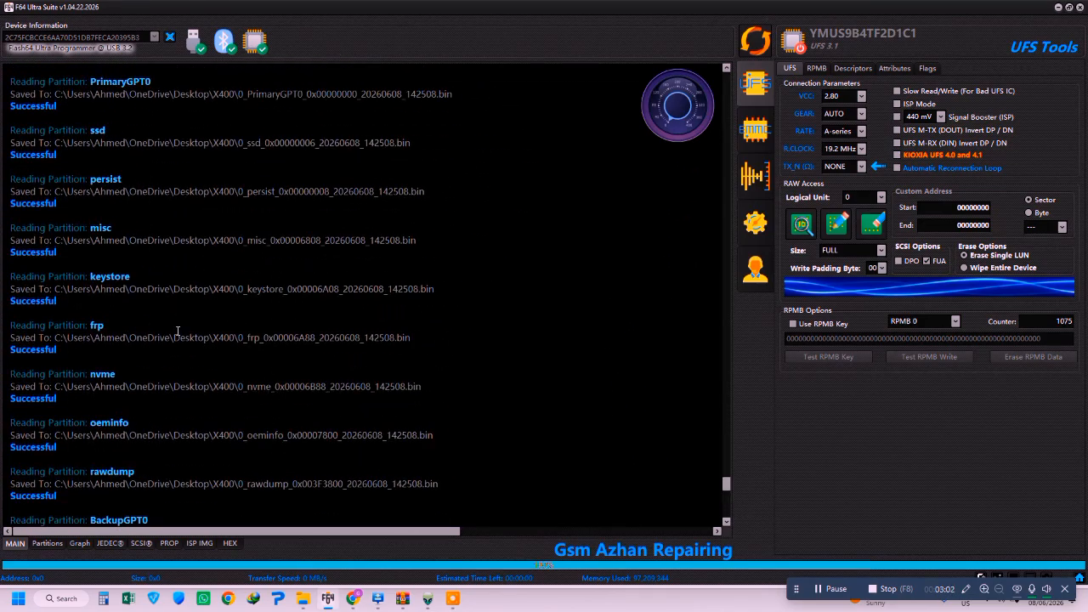
{"action": "scroll", "coordinate": [177, 330], "scroll_direction": "down", "scroll_amount": 3}
{"action": "scroll", "coordinate": [177, 331], "scroll_direction": "up", "scroll_amount": 1}
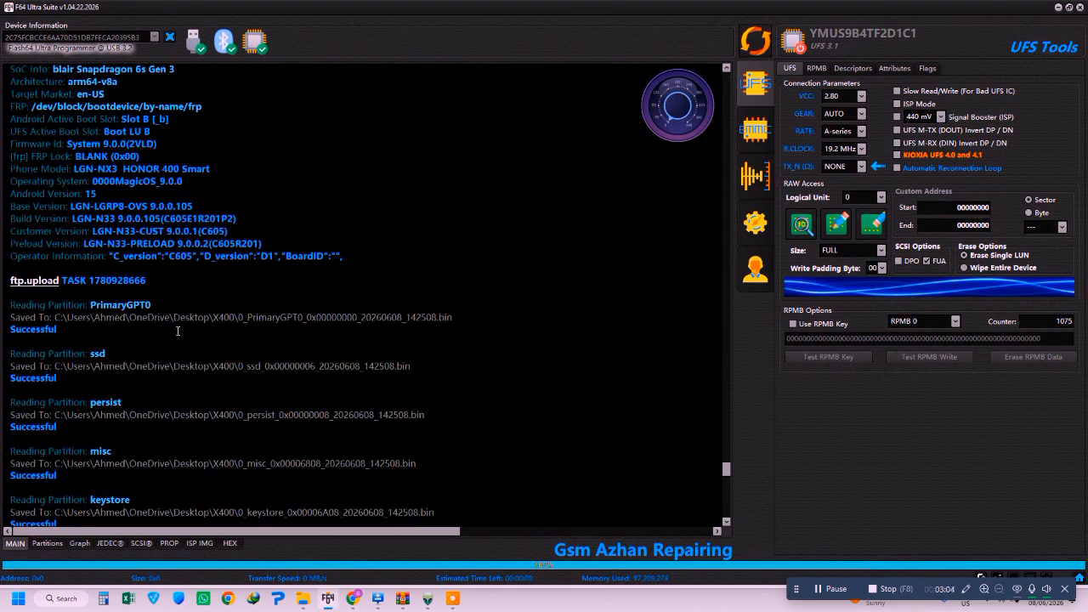
{"action": "scroll", "coordinate": [177, 331], "scroll_direction": "down", "scroll_amount": 5}
Step: Load the Qualcomm XML file rawprogram_0_20260304_105038.xml from the Data folder through the bootfail_info partition, including the XML for the other partitions
{"action": "left_click", "coordinate": [50, 544]}
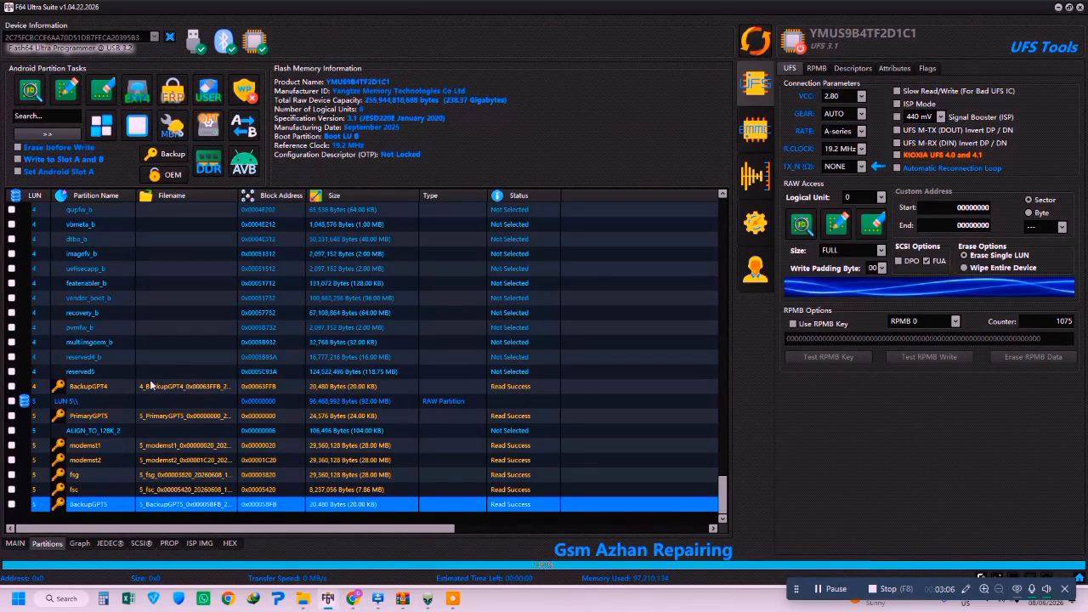
{"action": "scroll", "coordinate": [190, 346], "scroll_direction": "up", "scroll_amount": 20}
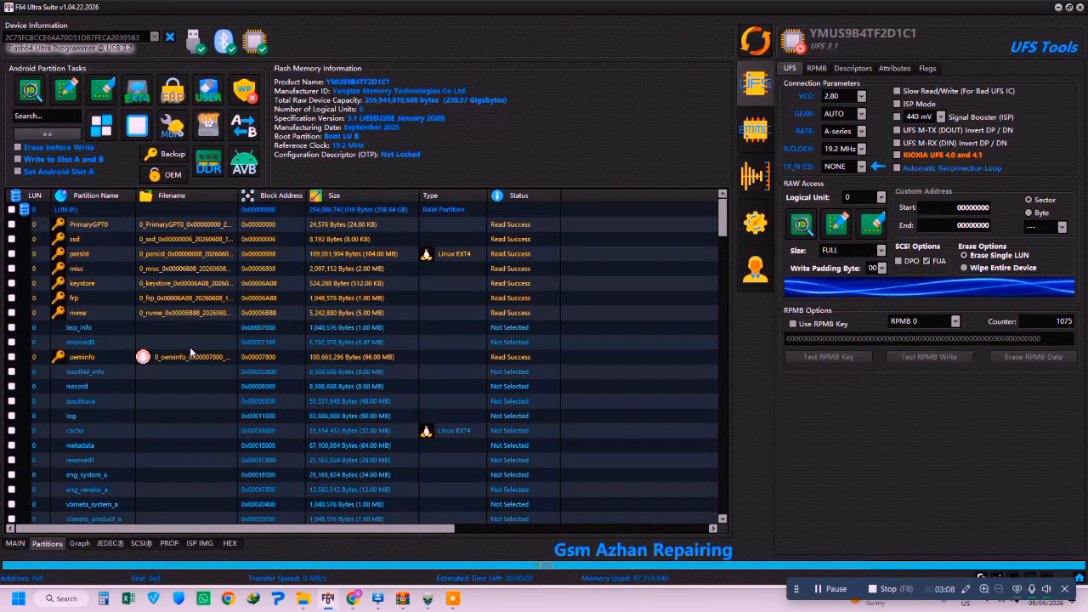
{"action": "double_click", "coordinate": [186, 373]}
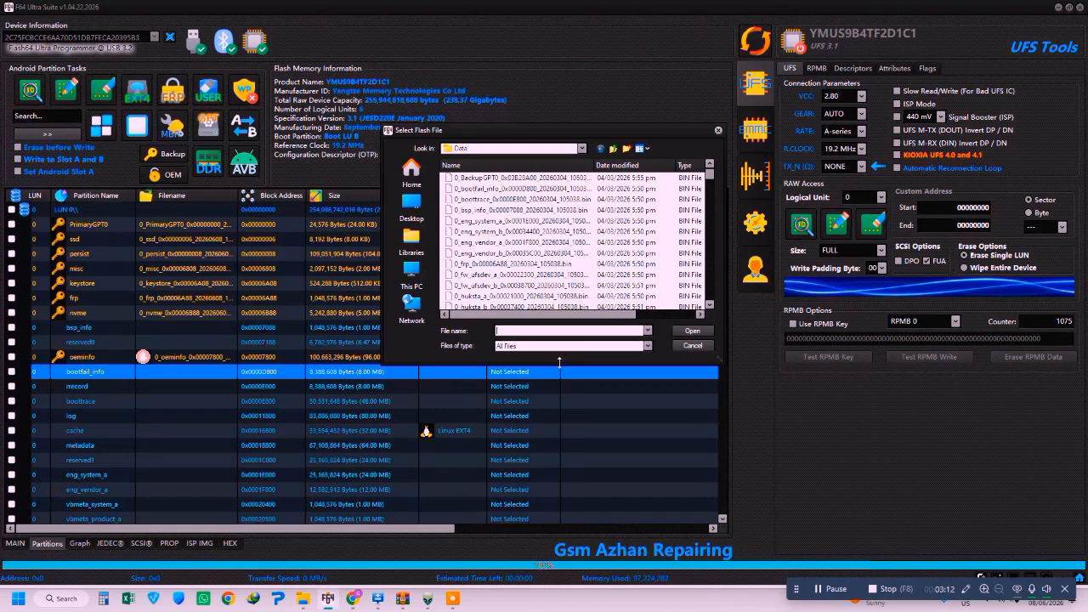
{"action": "left_click", "coordinate": [557, 345]}
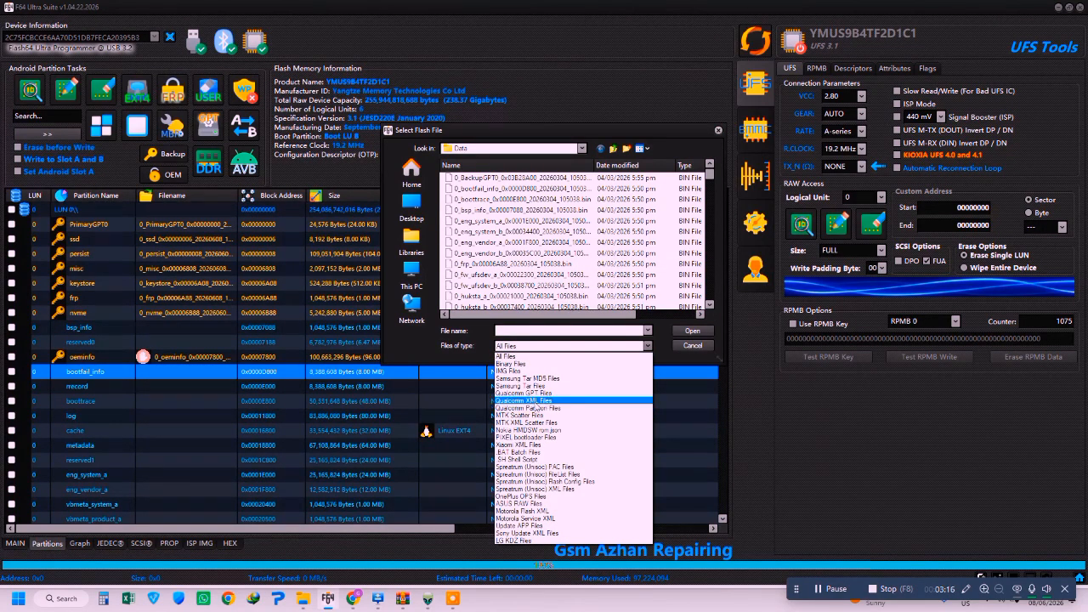
{"action": "left_click", "coordinate": [542, 401]}
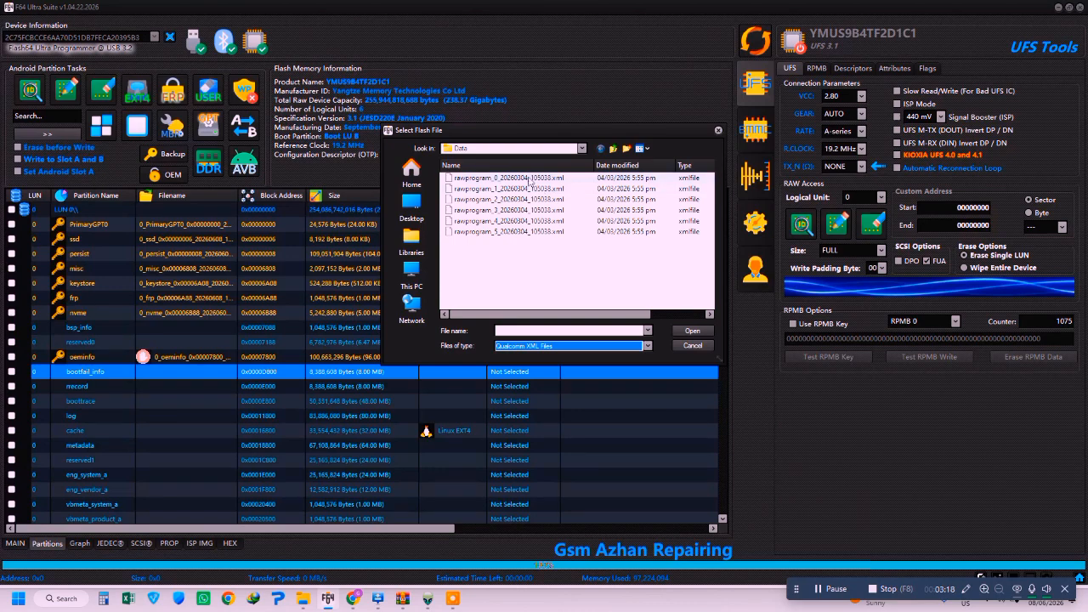
{"action": "double_click", "coordinate": [528, 179]}
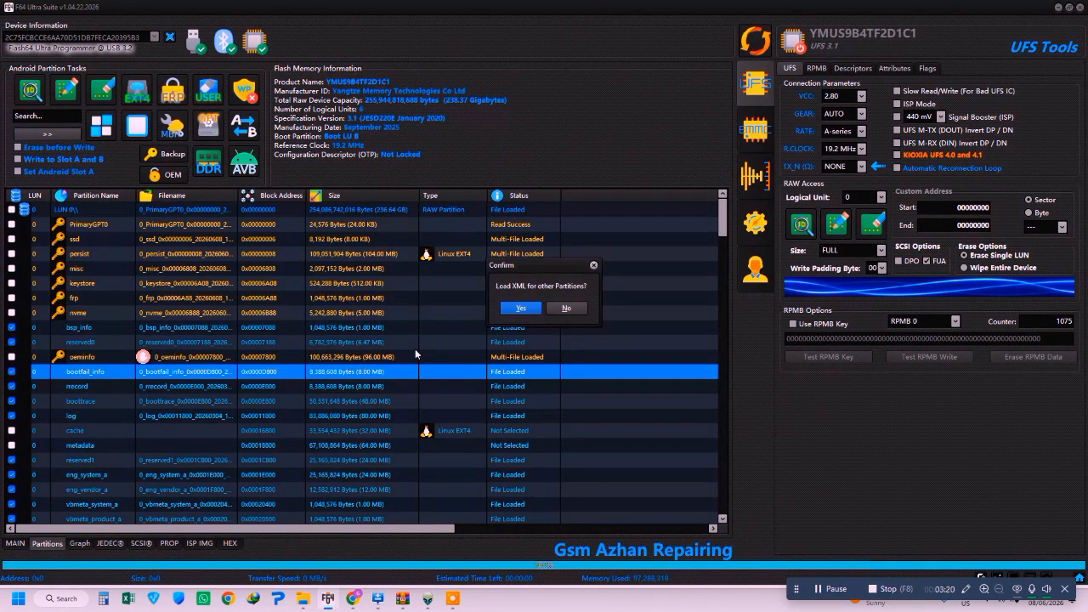
{"action": "left_click", "coordinate": [521, 308]}
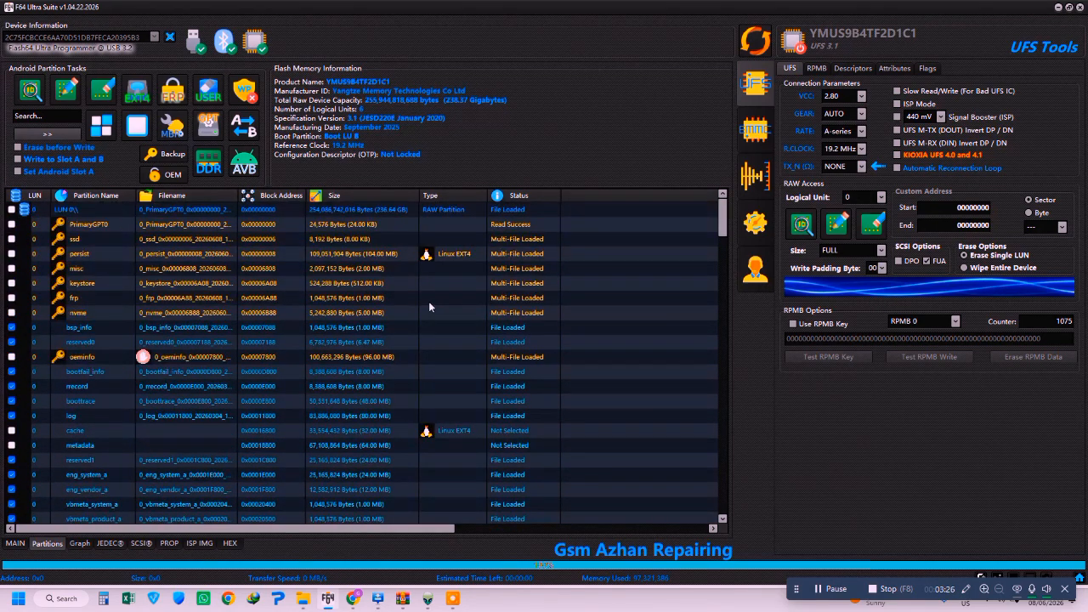
Step: Check the files assigned to the partitions and write them to the UFS chip, leaving the backed-up security partitions unselected
{"action": "scroll", "coordinate": [395, 315], "scroll_direction": "down", "scroll_amount": 10}
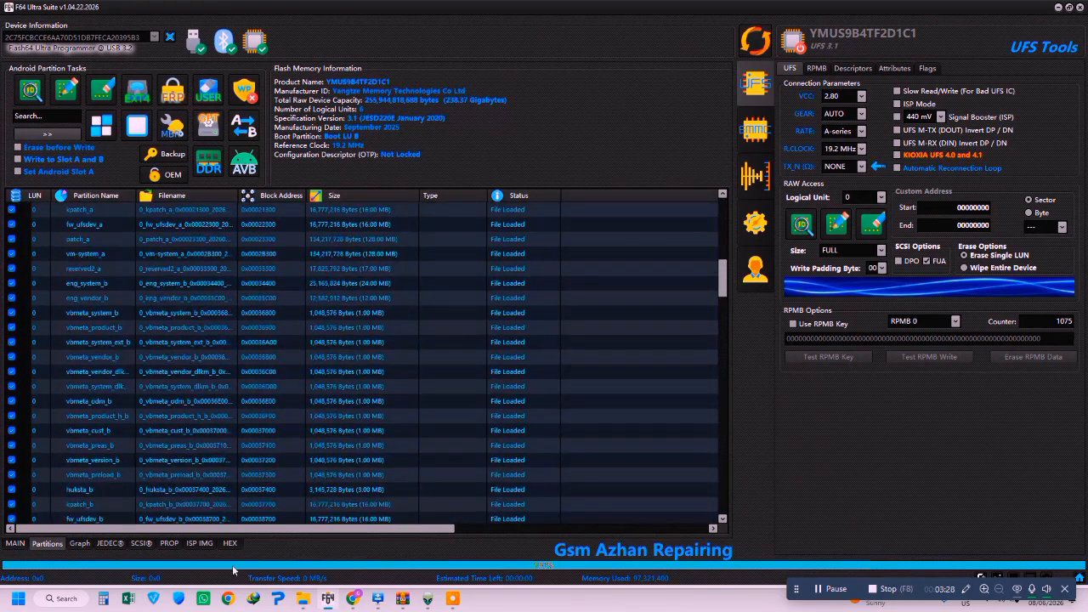
{"action": "scroll", "coordinate": [257, 461], "scroll_direction": "down", "scroll_amount": 10}
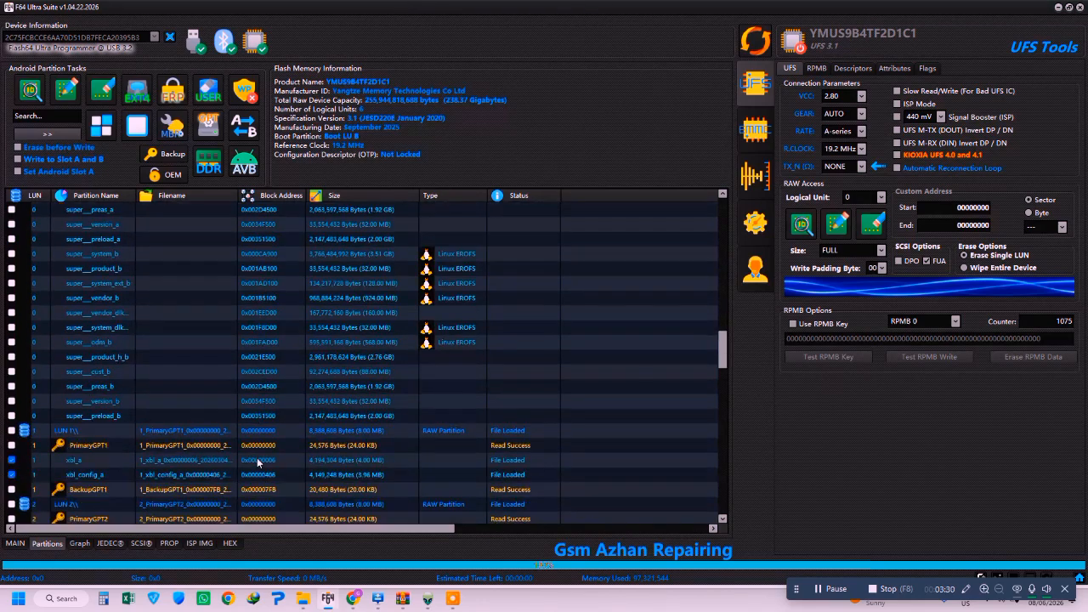
{"action": "scroll", "coordinate": [257, 462], "scroll_direction": "down", "scroll_amount": 5}
{"action": "scroll", "coordinate": [258, 461], "scroll_direction": "down", "scroll_amount": 10}
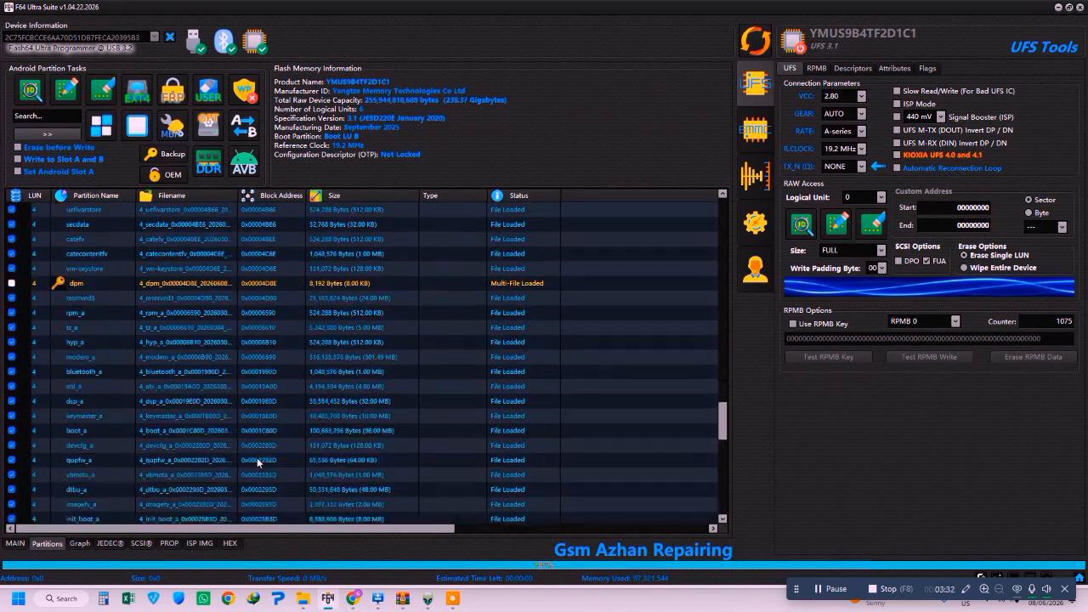
{"action": "left_click", "coordinate": [66, 89]}
{"action": "left_click", "coordinate": [527, 307]}
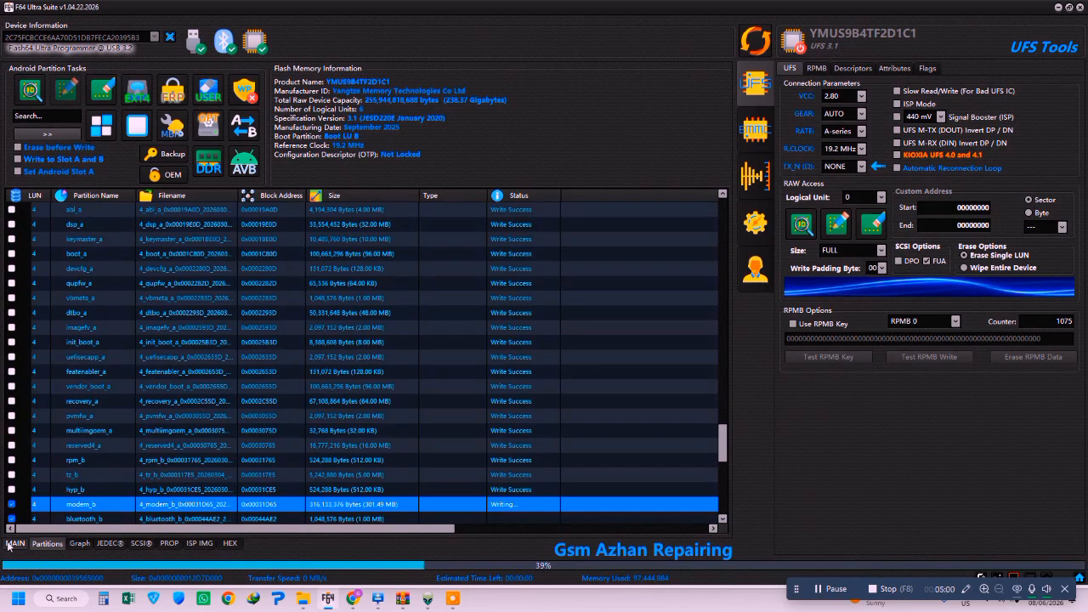
Step: Examine the end of the write log for the last partition's result and the task's completion
{"action": "left_click", "coordinate": [8, 544]}
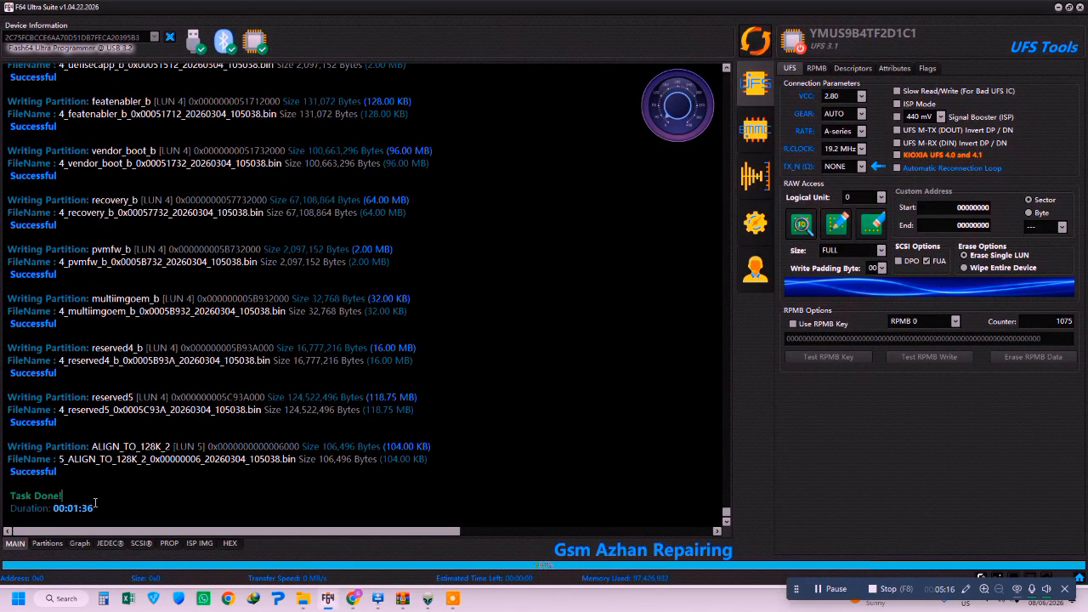
{"action": "left_click_drag", "start_coordinate": [95, 502], "coordinate": [10, 471]}
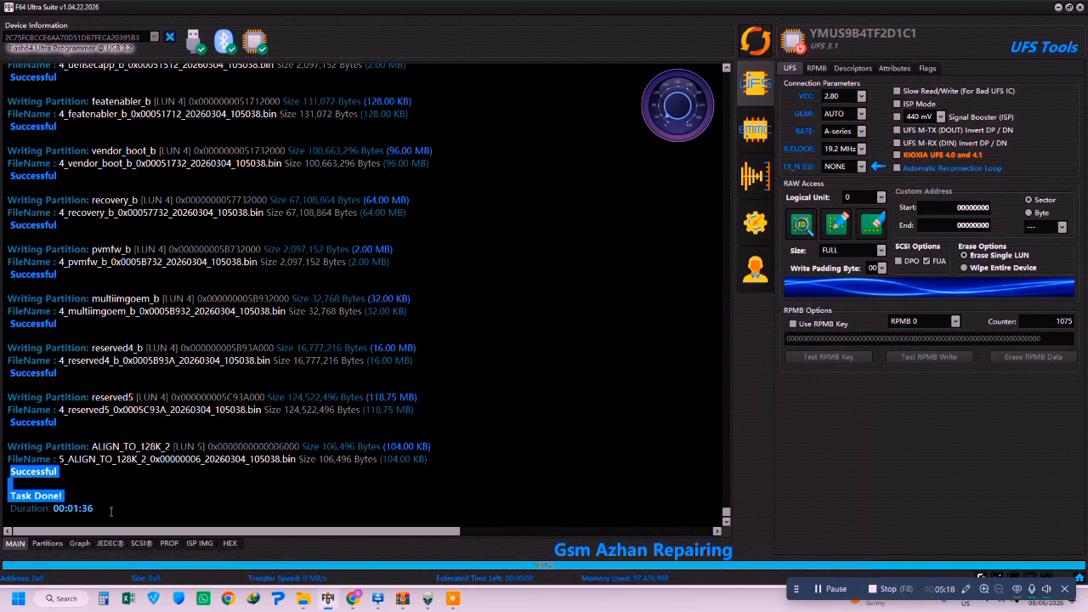
{"action": "left_click_drag", "start_coordinate": [111, 511], "coordinate": [10, 422]}
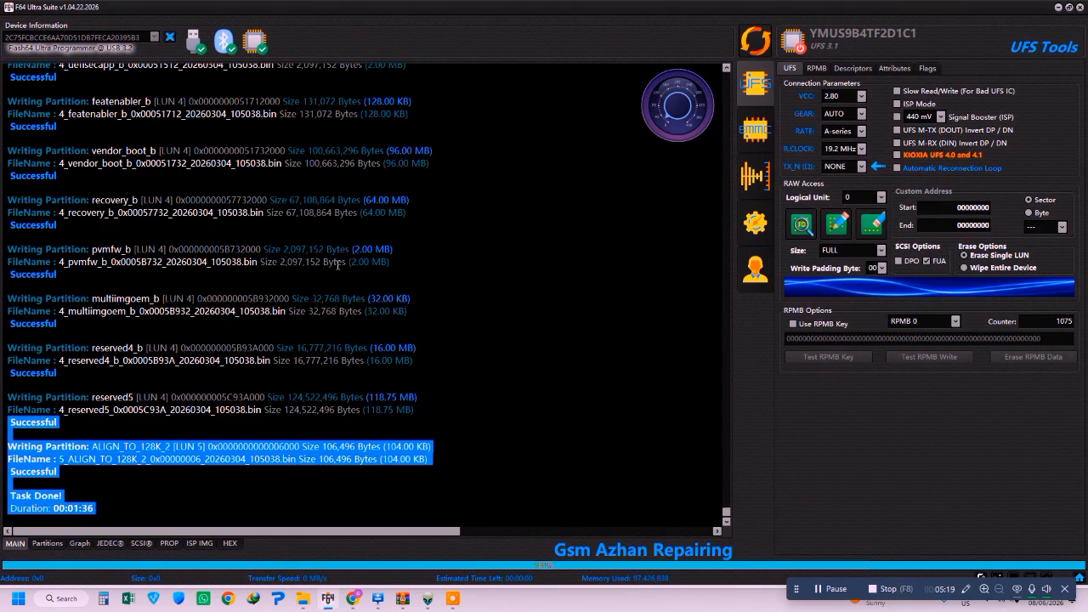
Step: Reconnect to the UFS chip to recheck the device information and phone model, and power the chip down for removal
{"action": "left_click", "coordinate": [753, 39]}
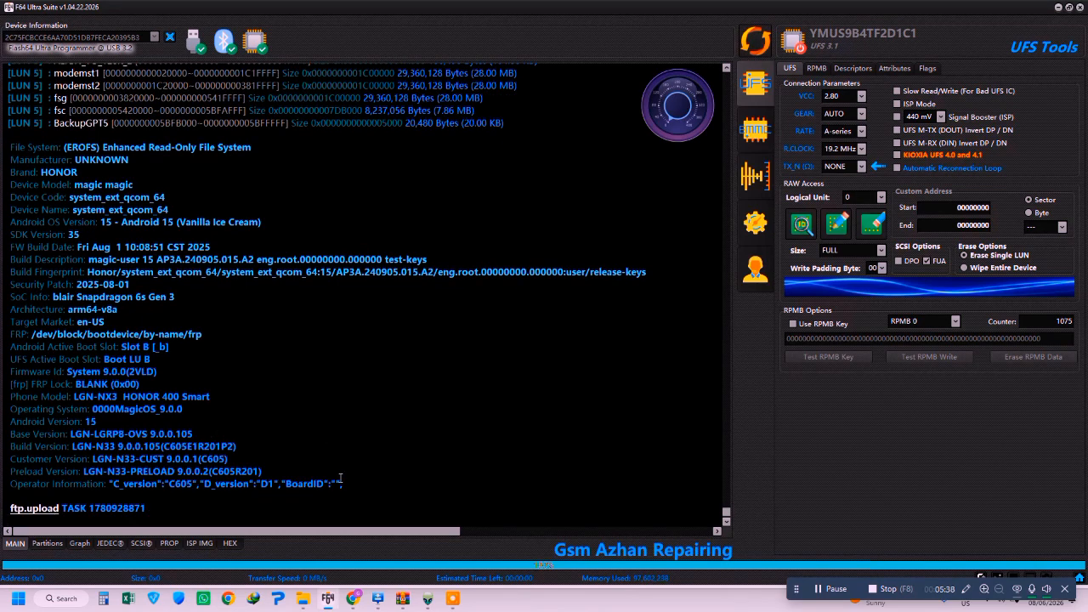
{"action": "left_click_drag", "start_coordinate": [343, 484], "coordinate": [2, 218]}
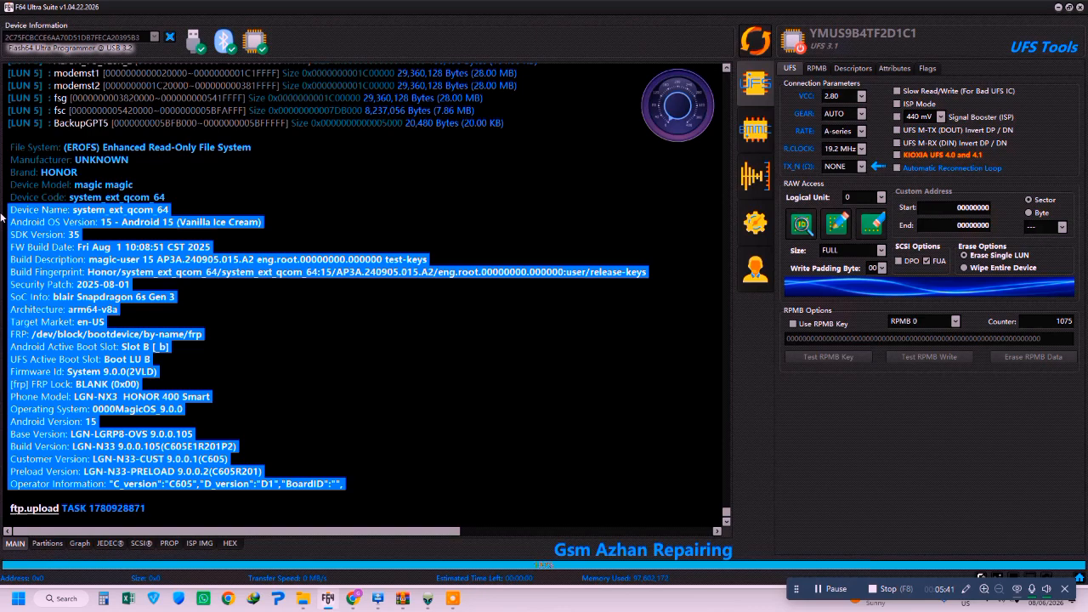
{"action": "left_click", "coordinate": [277, 314]}
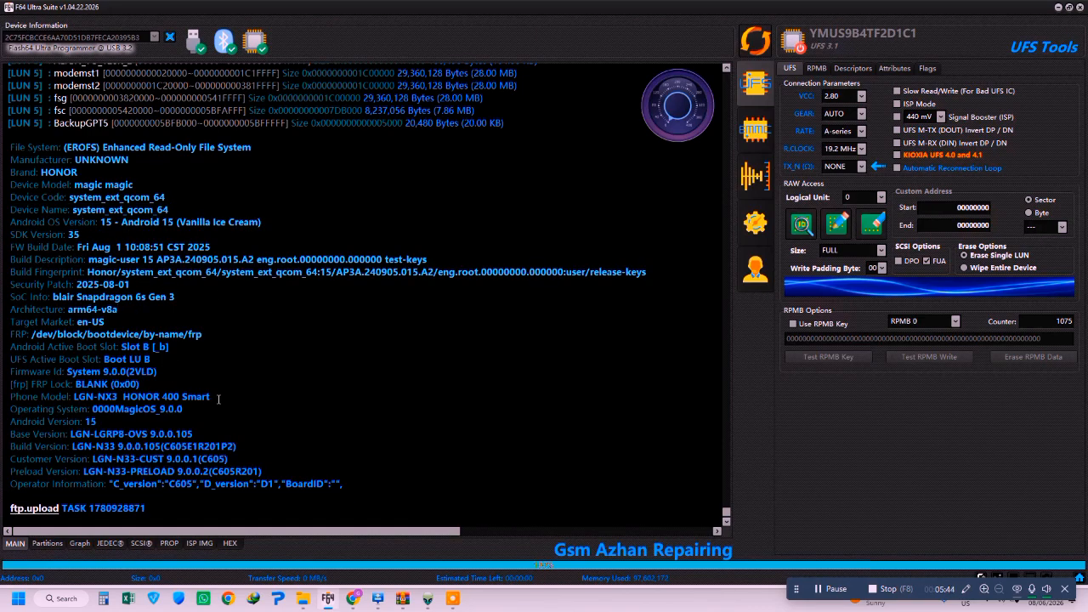
{"action": "left_click_drag", "start_coordinate": [217, 397], "coordinate": [74, 398]}
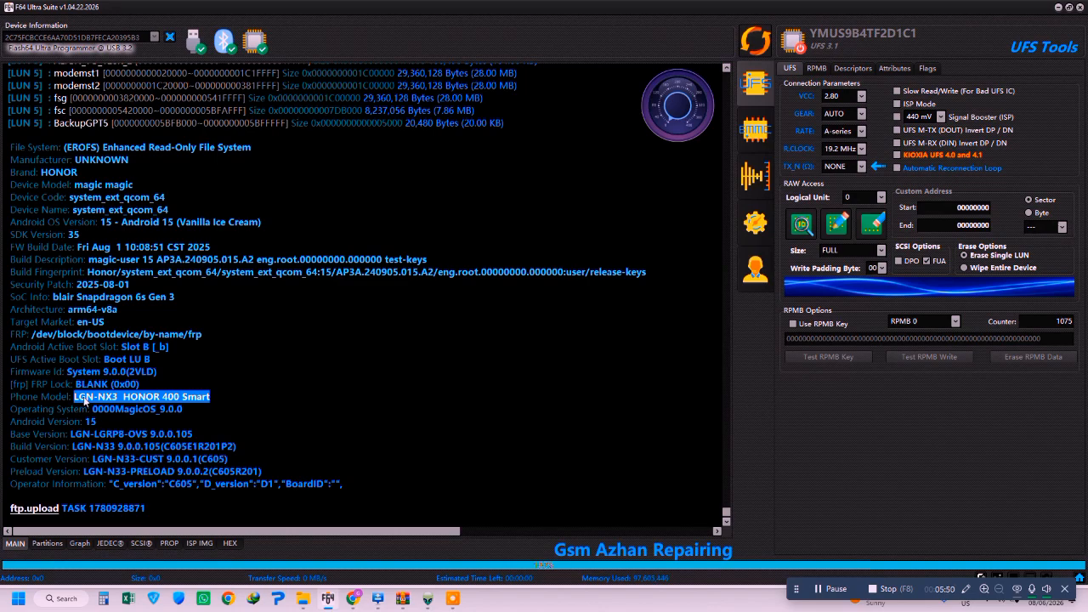
{"action": "left_click", "coordinate": [794, 48]}
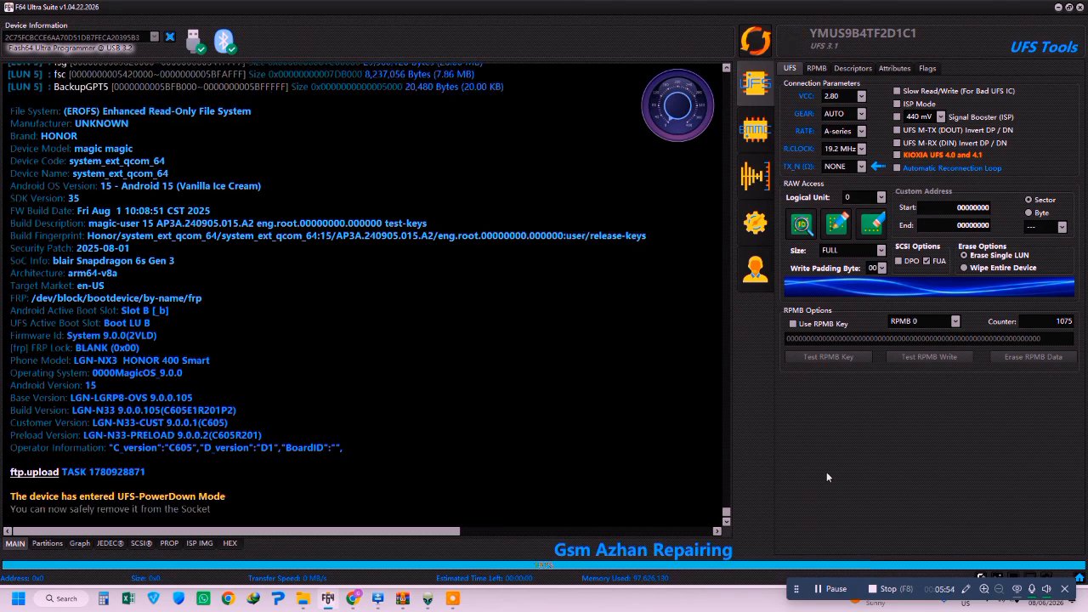